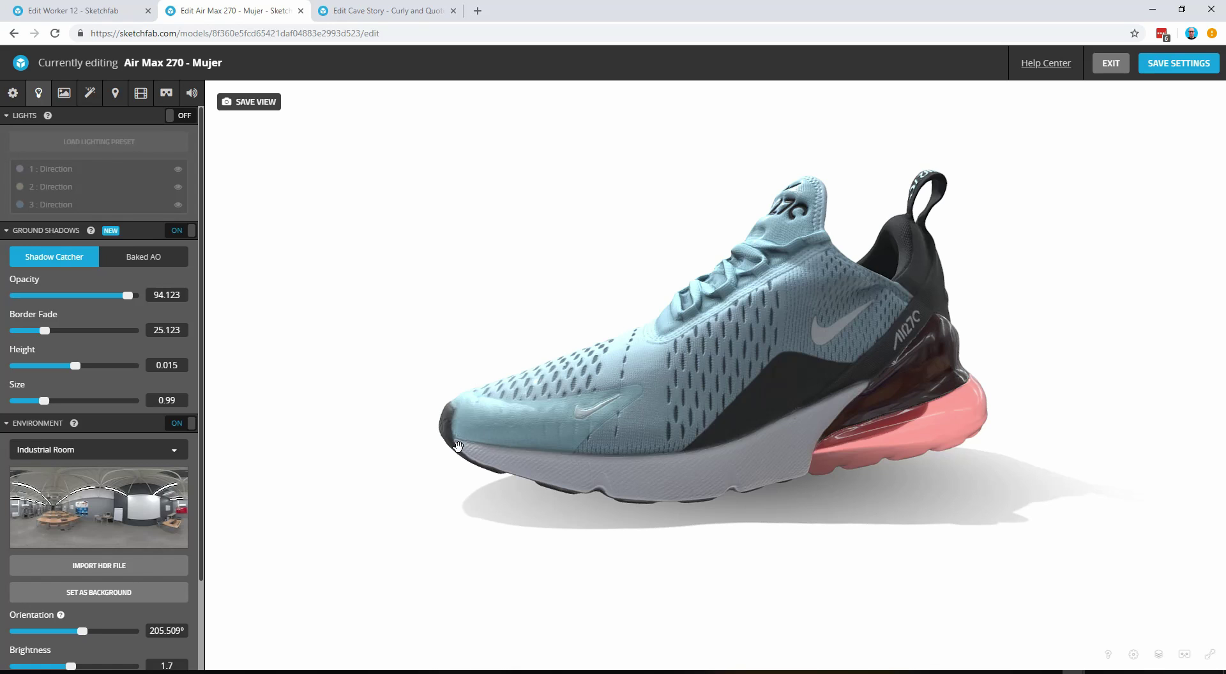
# Step: Orbit the Air Max 270 shoe to a front three-quarter view
pyautogui.moveTo(405, 443)
pyautogui.mouseDown()
pyautogui.moveTo(466, 451)
pyautogui.moveTo(416, 438)
pyautogui.mouseUp()
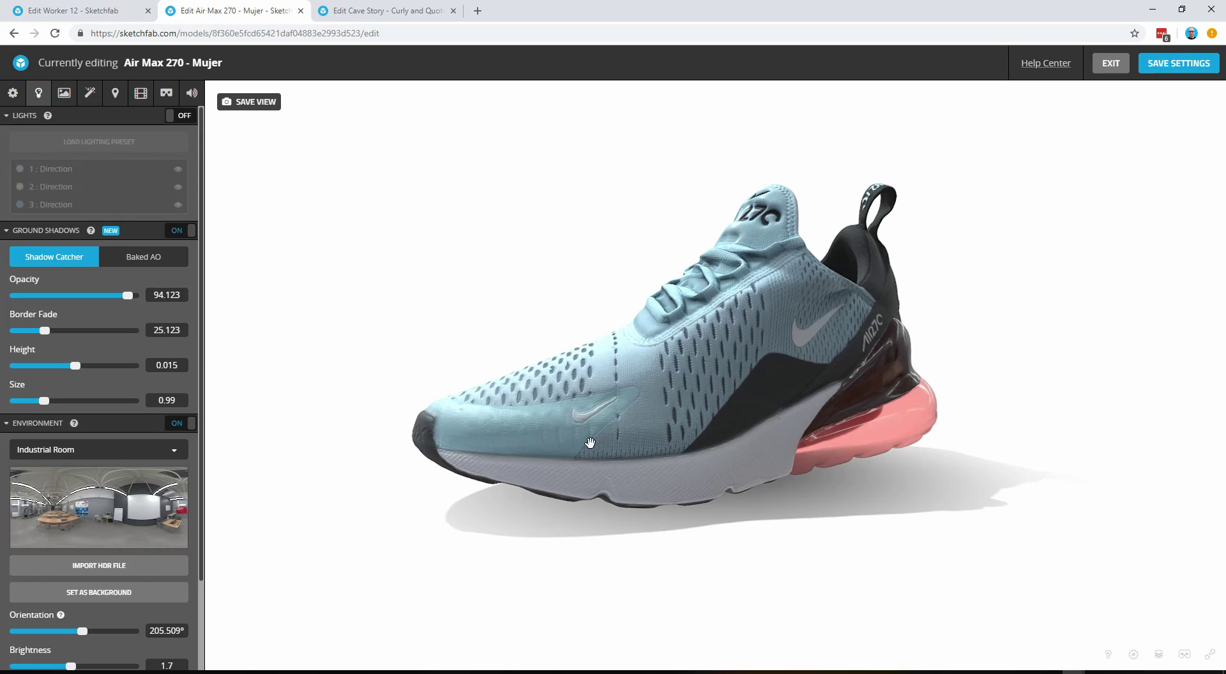
# Step: Toggle the shoe's ground shadow off and back on, orbiting to compare
pyautogui.click(179, 231)
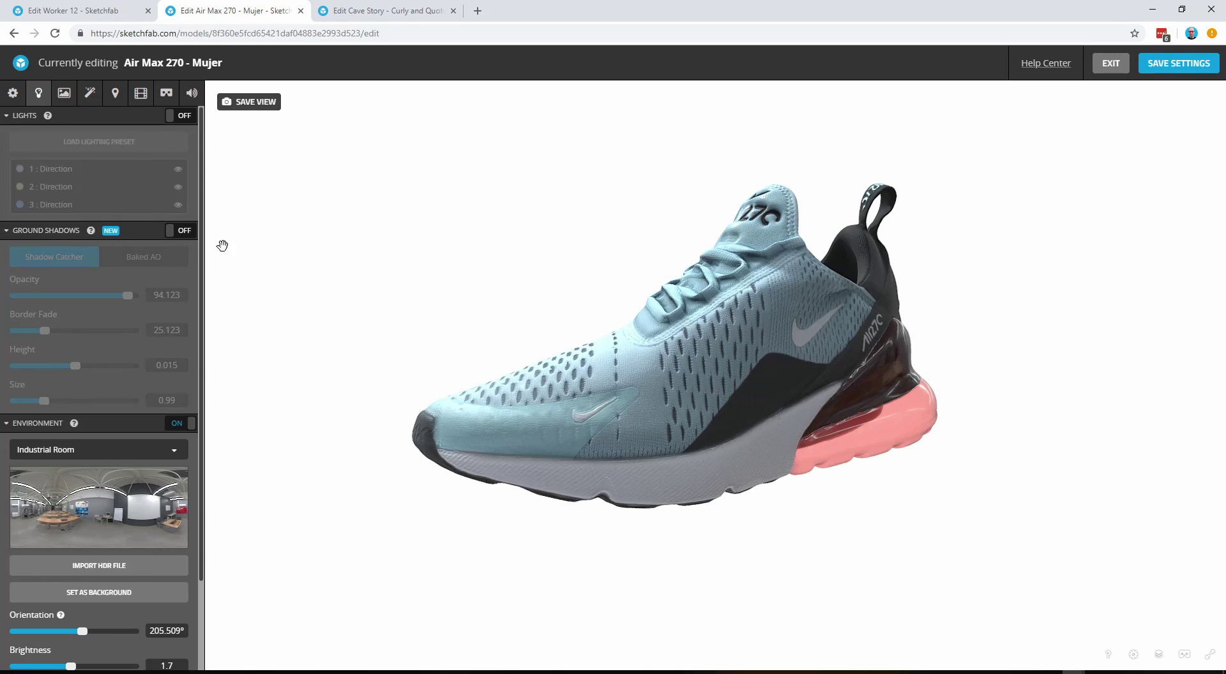
pyautogui.moveTo(614, 327); pyautogui.dragTo(497, 341)
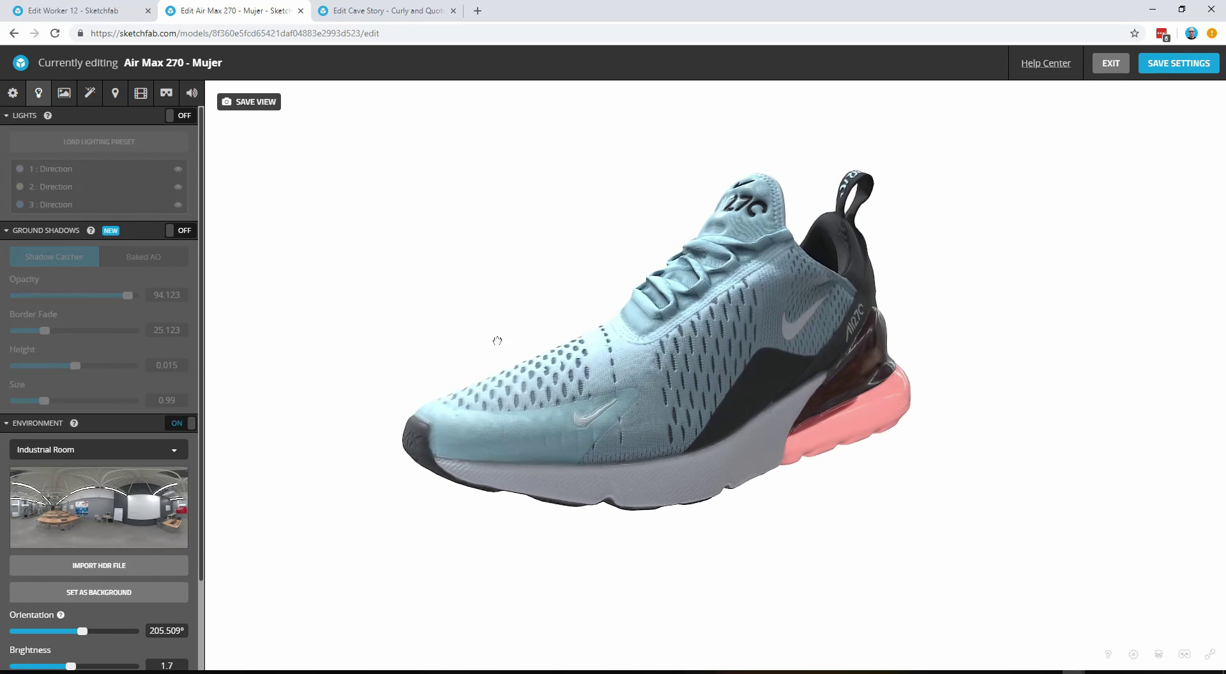
pyautogui.click(180, 230)
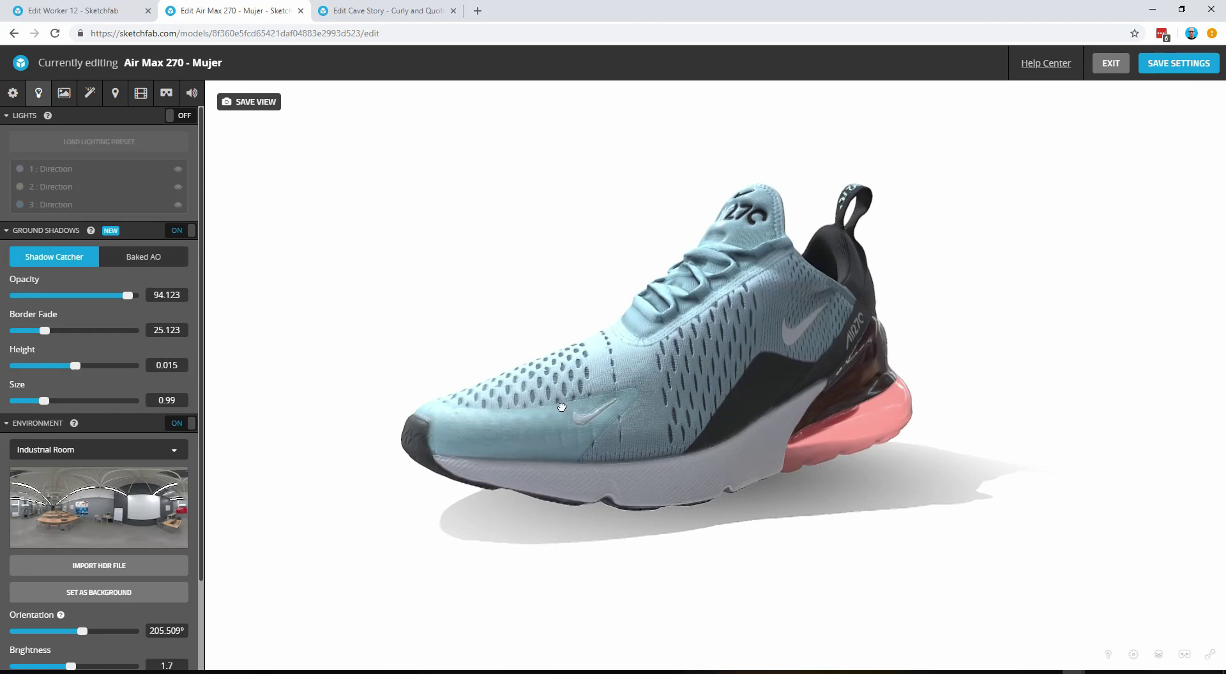
pyautogui.moveTo(562, 407); pyautogui.dragTo(562, 405)
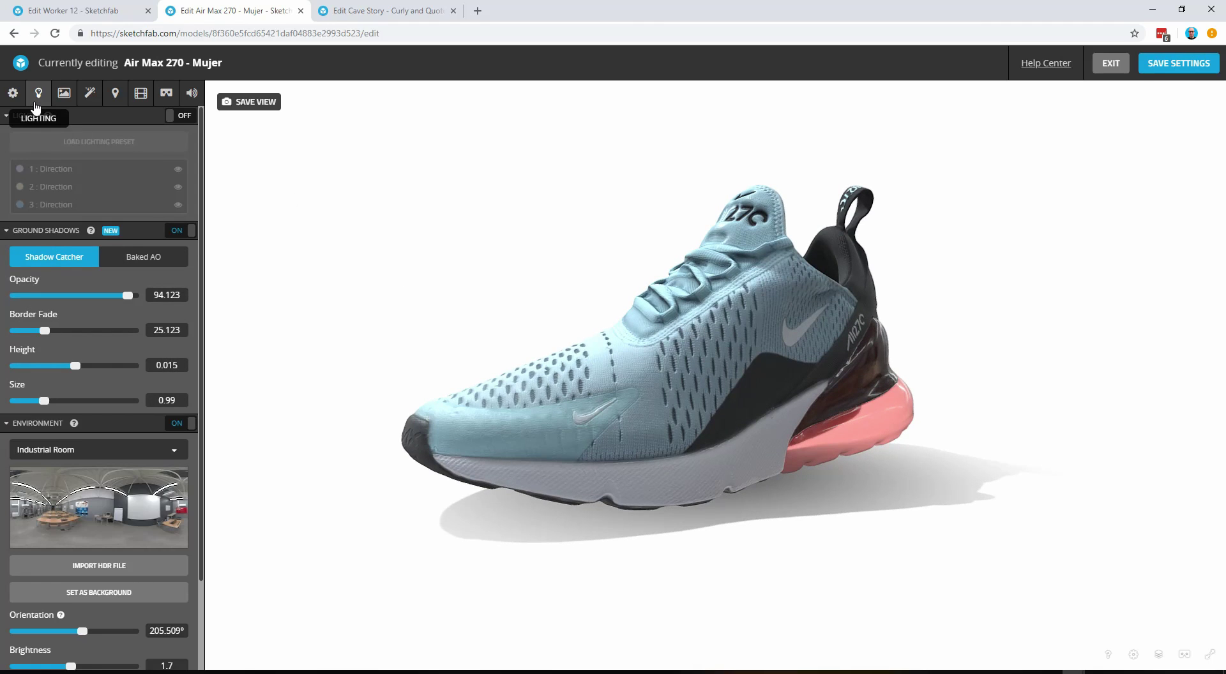
# Step: After checking General settings, rotate the Industrial Room environment orientation to 231.865°
pyautogui.click(13, 92)
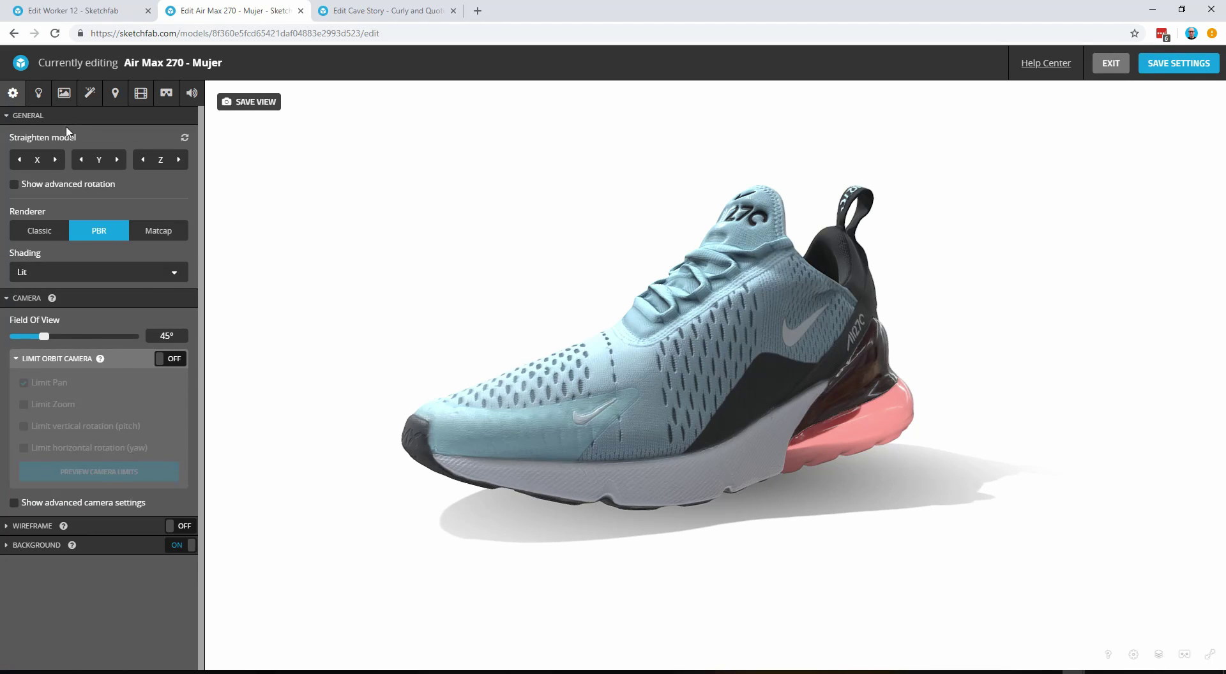
pyautogui.click(39, 100)
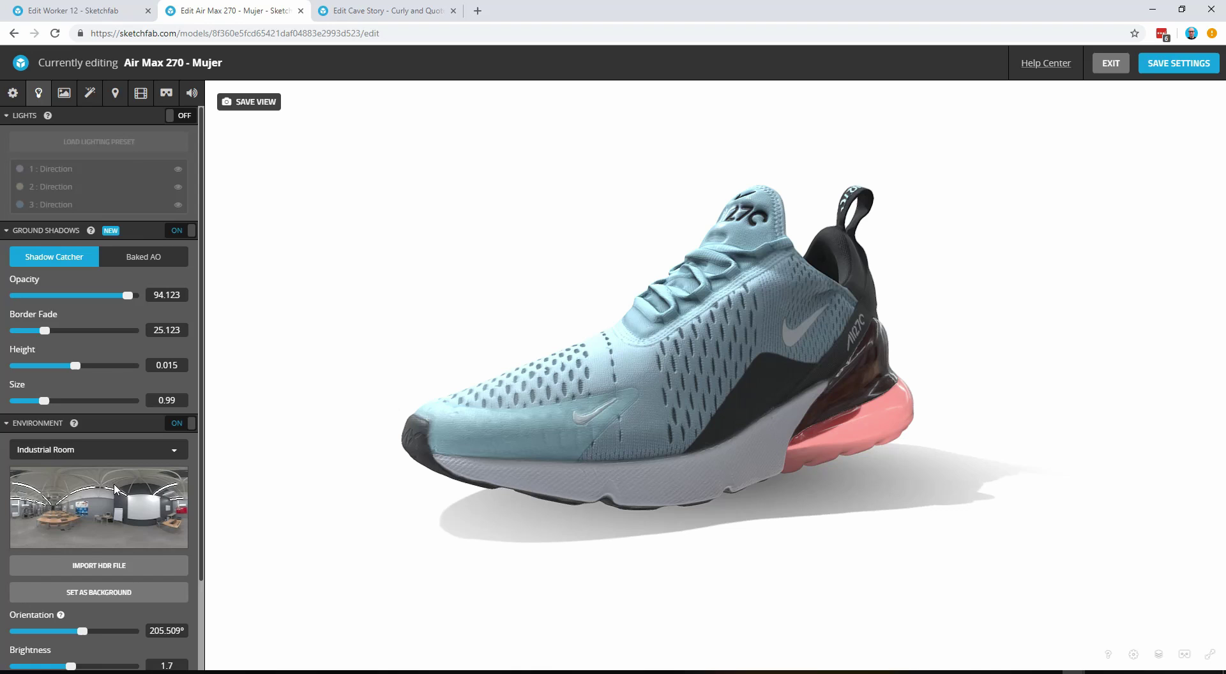
pyautogui.keyDown('alt'); pyautogui.moveTo(372, 317); pyautogui.dragTo(347, 339); pyautogui.keyUp('alt')
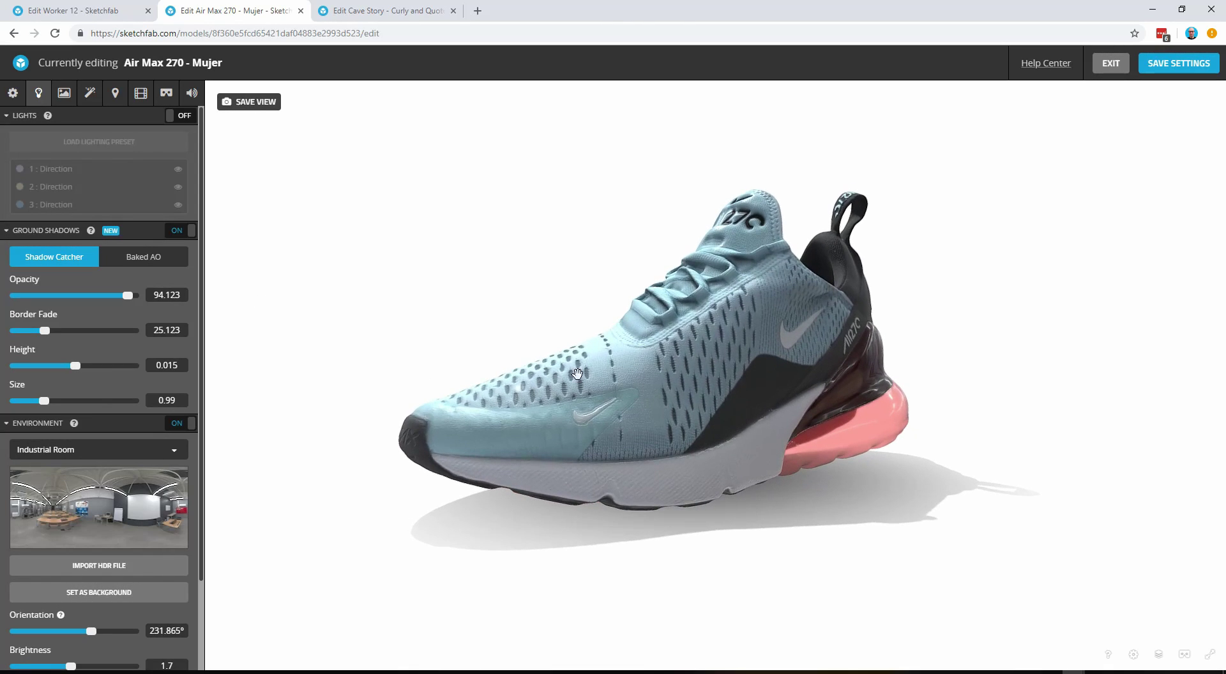
# Step: Change the shadow opacity and remove the border fade to inspect a hard shadow
pyautogui.moveTo(506, 301); pyautogui.dragTo(487, 331)
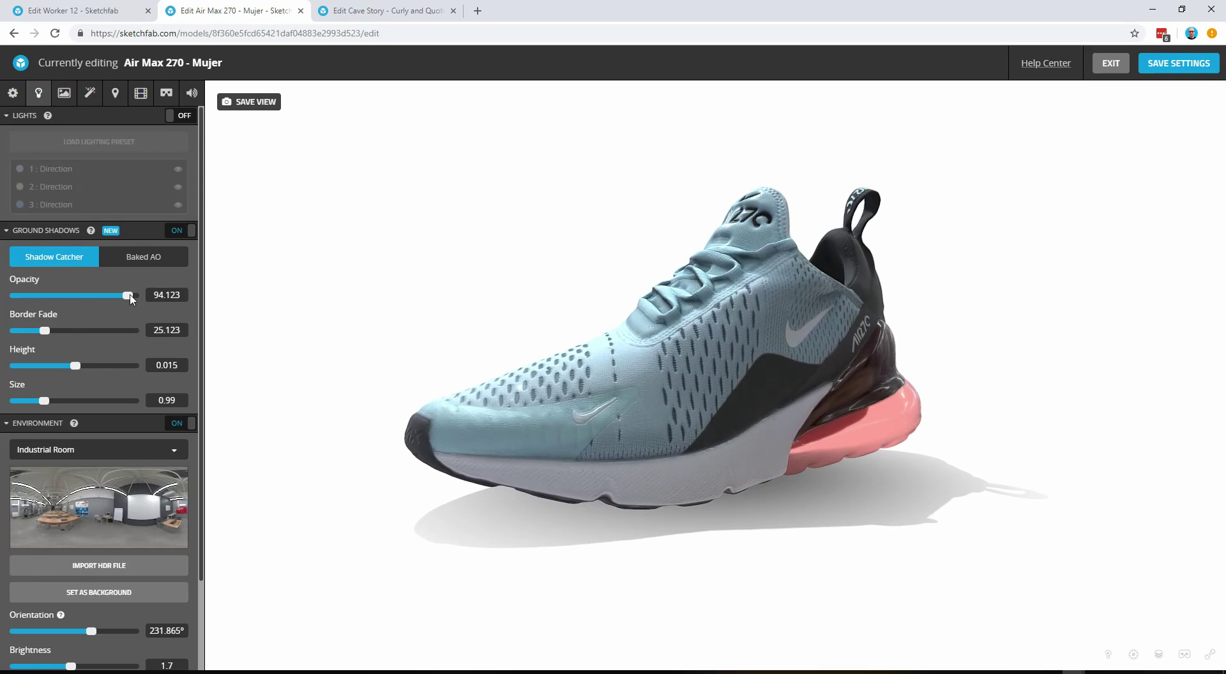
pyautogui.moveTo(133, 296)
pyautogui.mouseDown()
pyautogui.moveTo(56, 306)
pyautogui.moveTo(146, 305)
pyautogui.mouseUp()
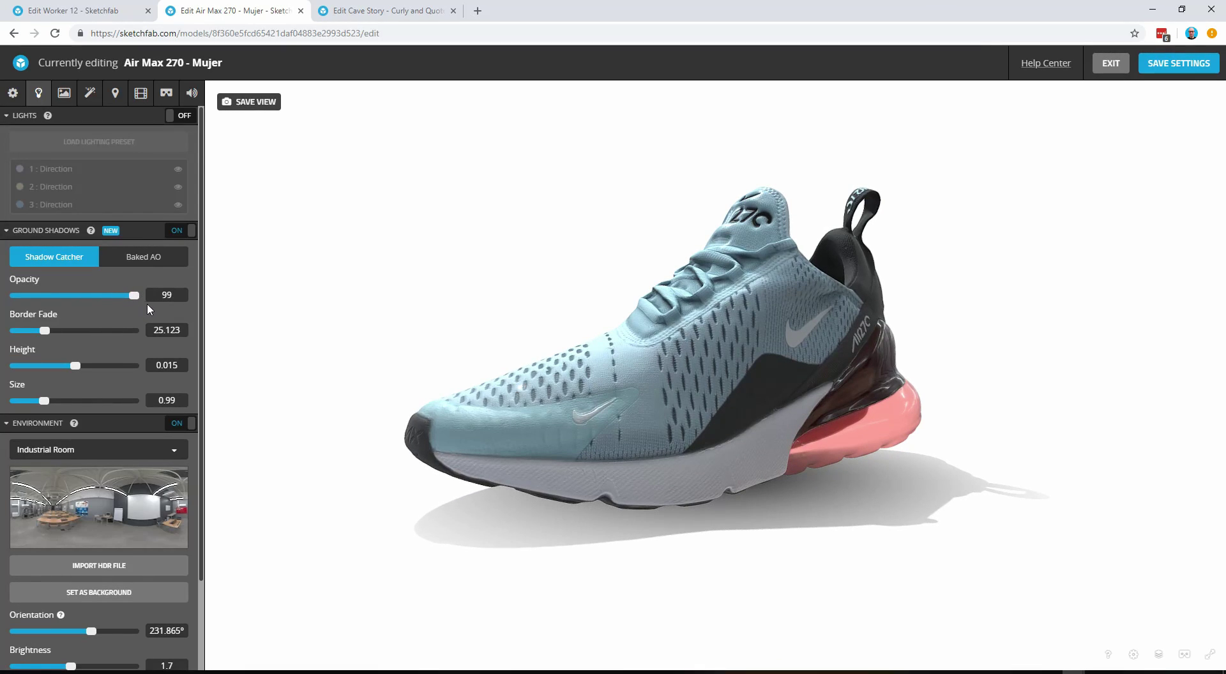
pyautogui.moveTo(43, 333); pyautogui.dragTo(9, 331)
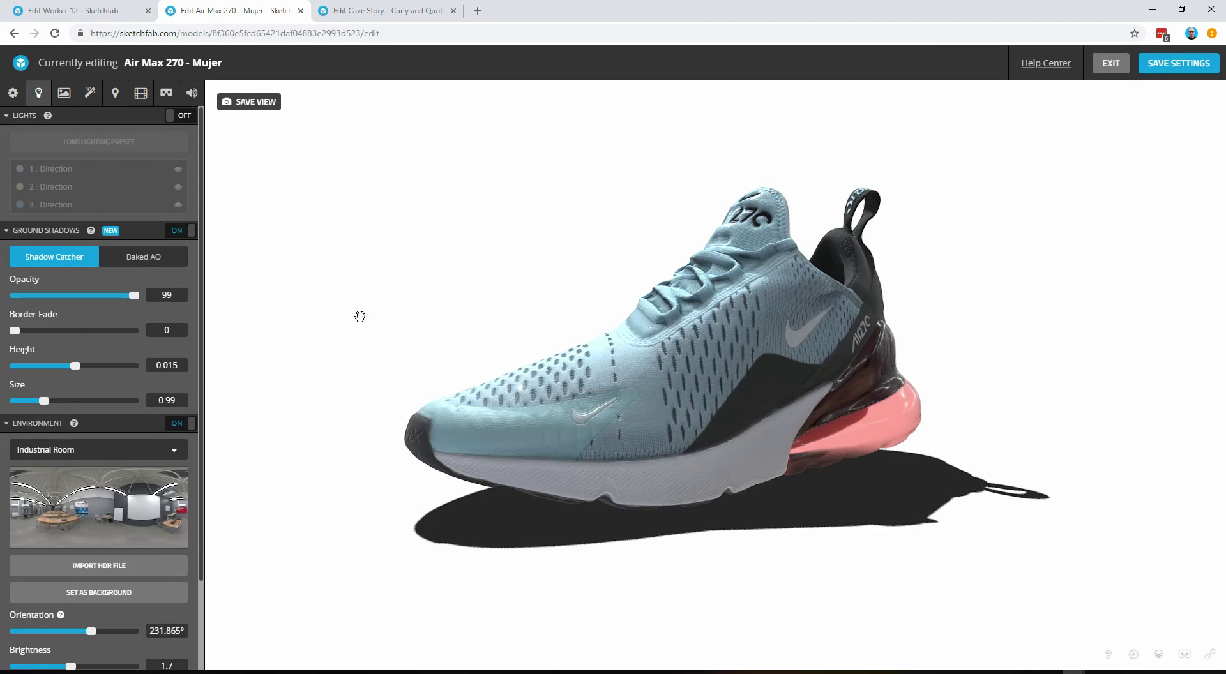
pyautogui.moveTo(360, 317)
pyautogui.mouseDown()
pyautogui.moveTo(386, 313)
pyautogui.moveTo(345, 309)
pyautogui.moveTo(352, 336)
pyautogui.mouseUp()
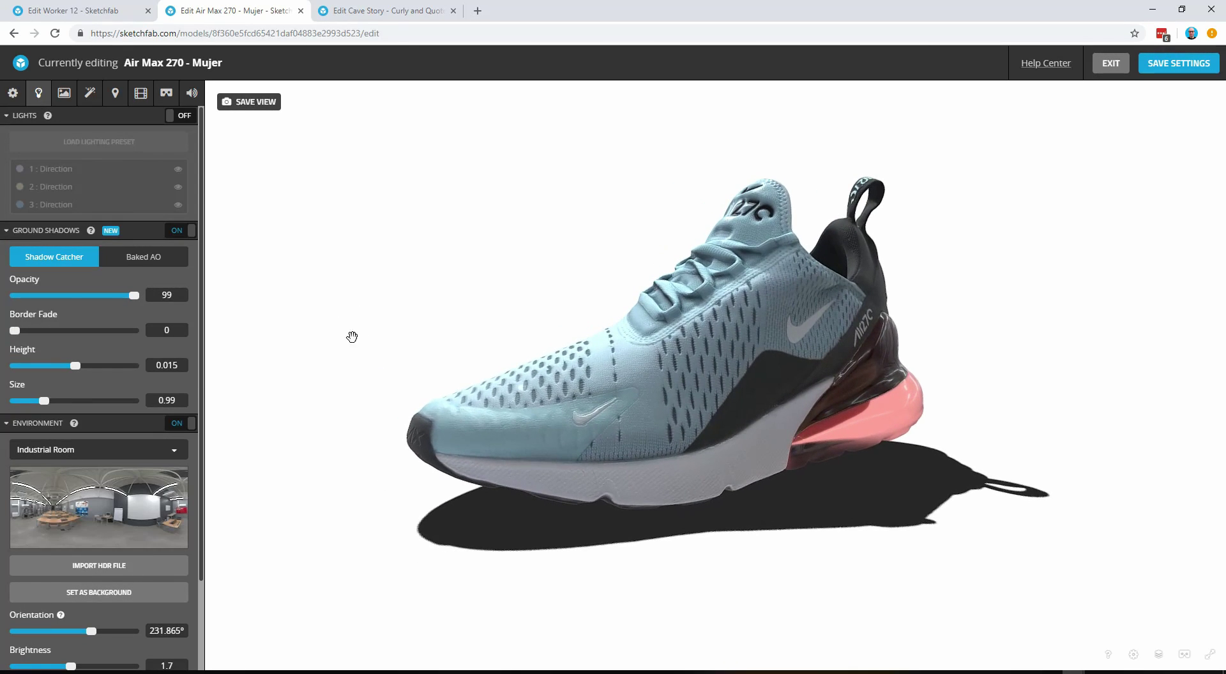
# Step: Lower the shadow opacity to 83.394 and raise border fade to 20.197 for softer edges
pyautogui.moveTo(136, 297); pyautogui.dragTo(122, 299)
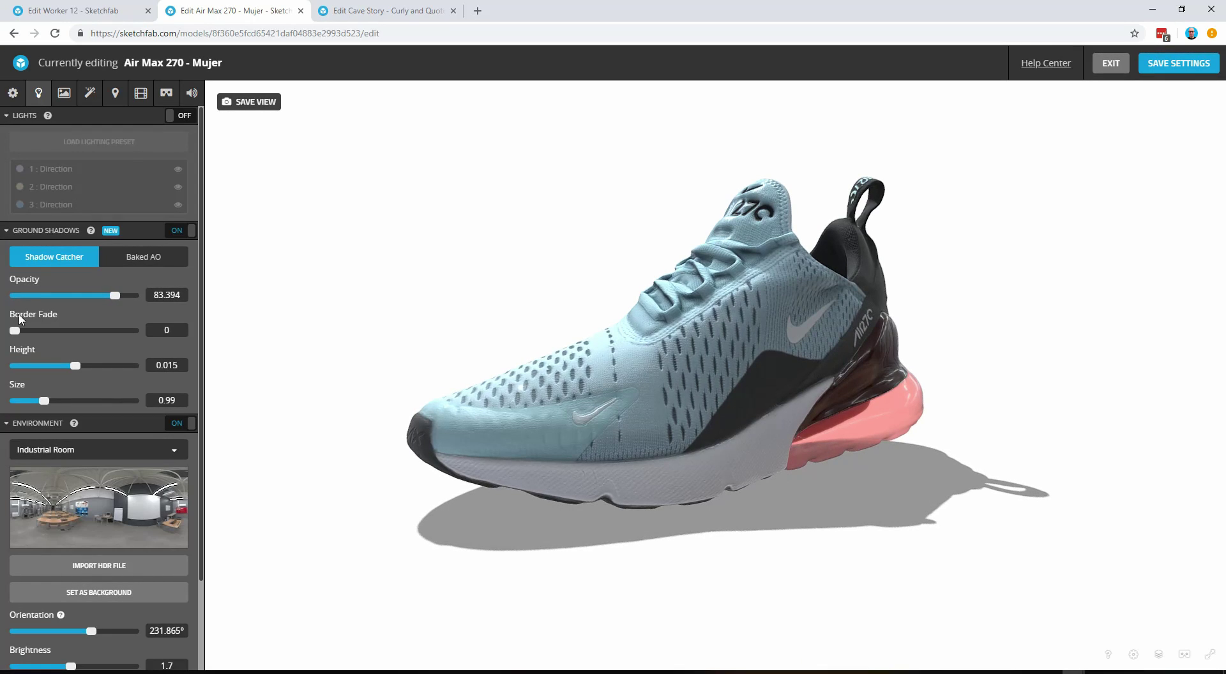
pyautogui.moveTo(14, 330); pyautogui.dragTo(39, 332)
pyautogui.moveTo(419, 319); pyautogui.dragTo(383, 315)
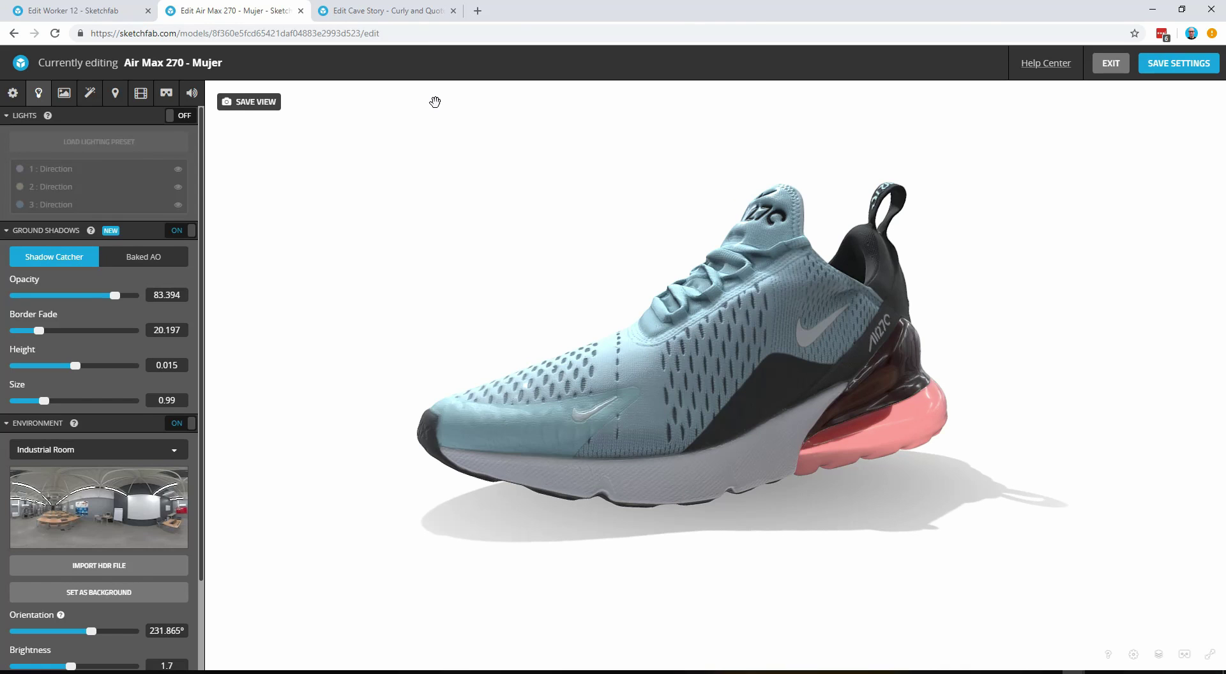
pyautogui.click(409, 11)
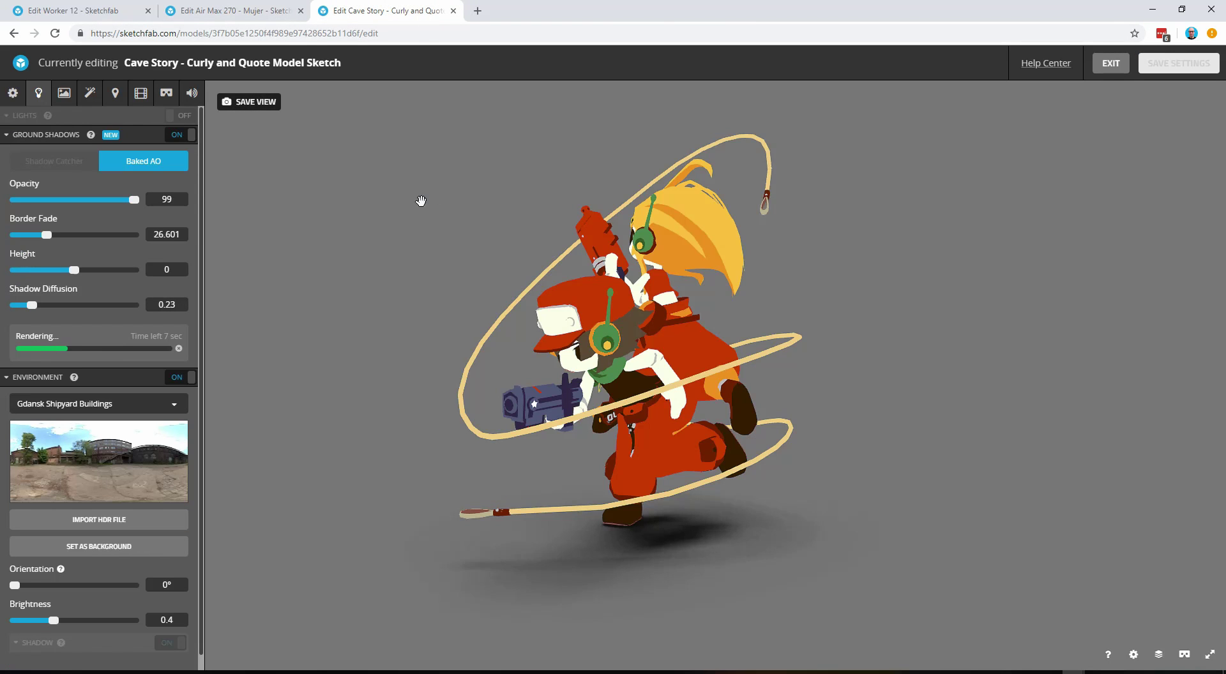
pyautogui.moveTo(419, 200)
pyautogui.mouseDown()
pyautogui.moveTo(520, 202)
pyautogui.moveTo(426, 203)
pyautogui.mouseUp()
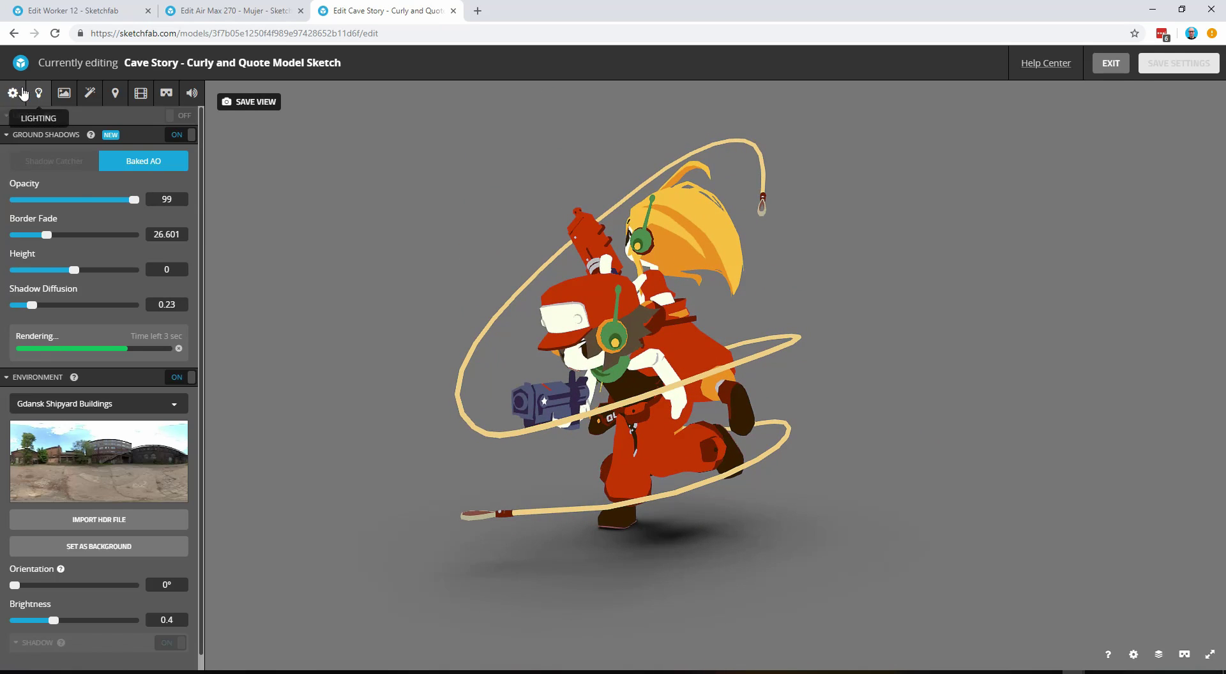
pyautogui.click(22, 94)
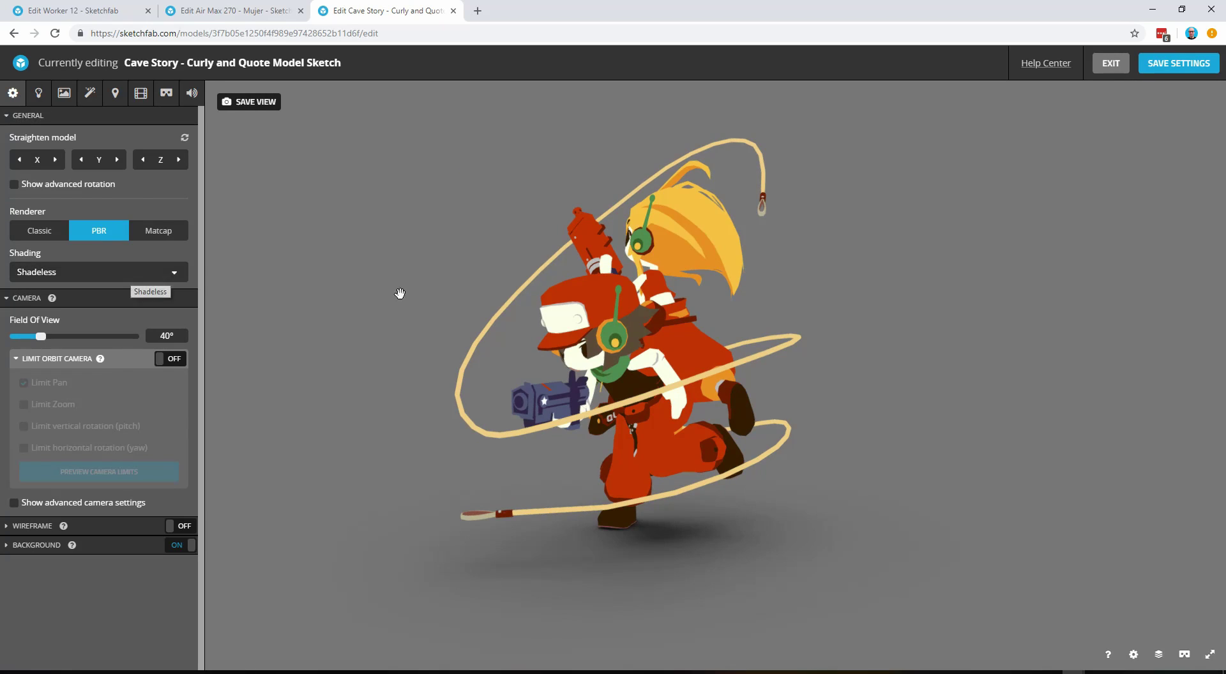
pyautogui.click(38, 93)
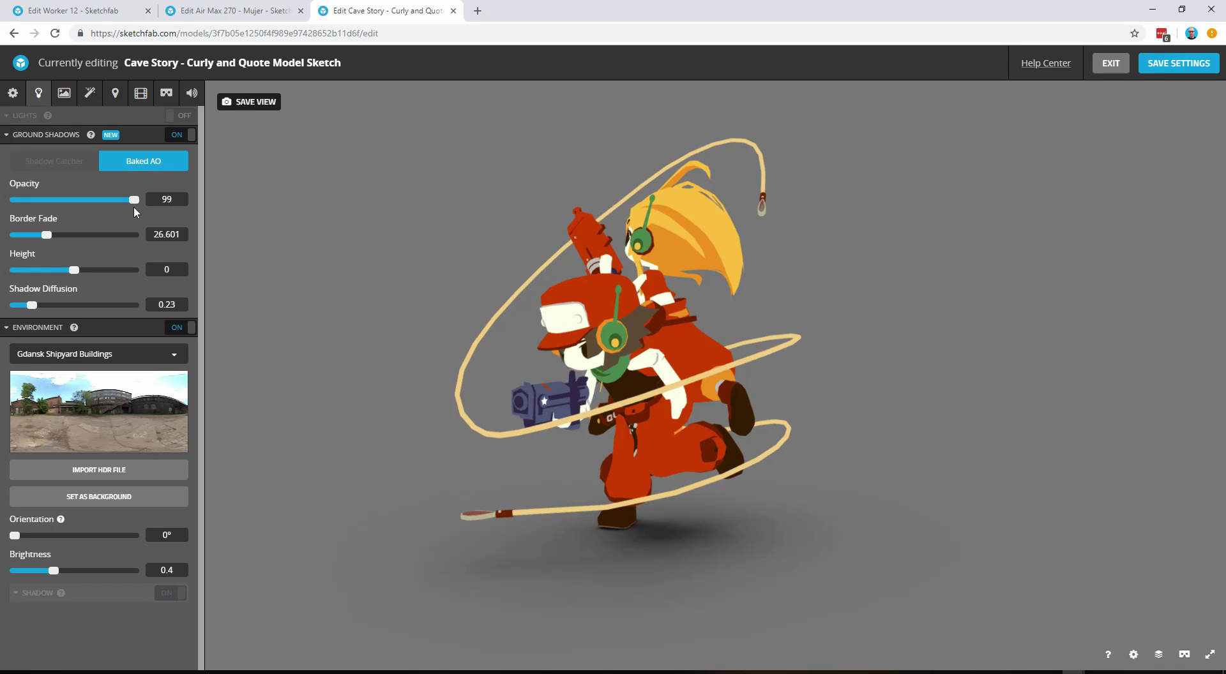
# Step: Set the Cave Story Baked AO shadow's opacity to 99 and Shadow Diffusion to 0.77
pyautogui.moveTo(133, 207); pyautogui.dragTo(177, 211)
pyautogui.moveTo(36, 311); pyautogui.dragTo(13, 310)
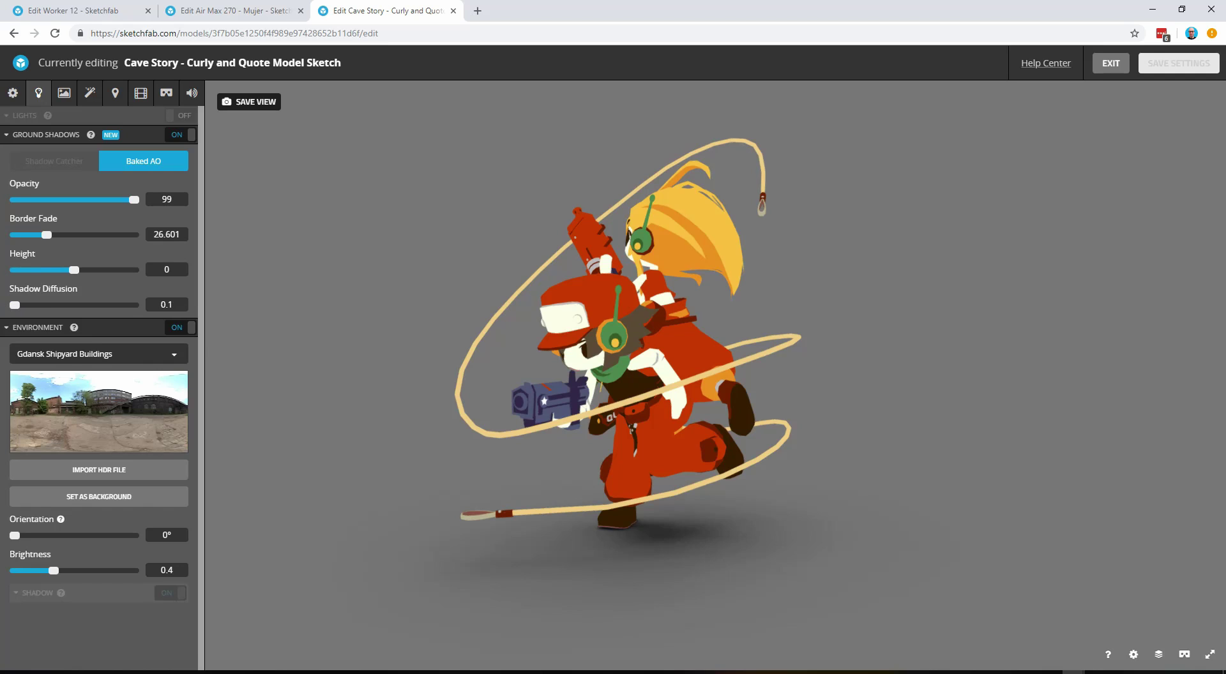
pyautogui.moveTo(572, 486)
pyautogui.mouseDown()
pyautogui.moveTo(553, 487)
pyautogui.moveTo(564, 485)
pyautogui.mouseUp()
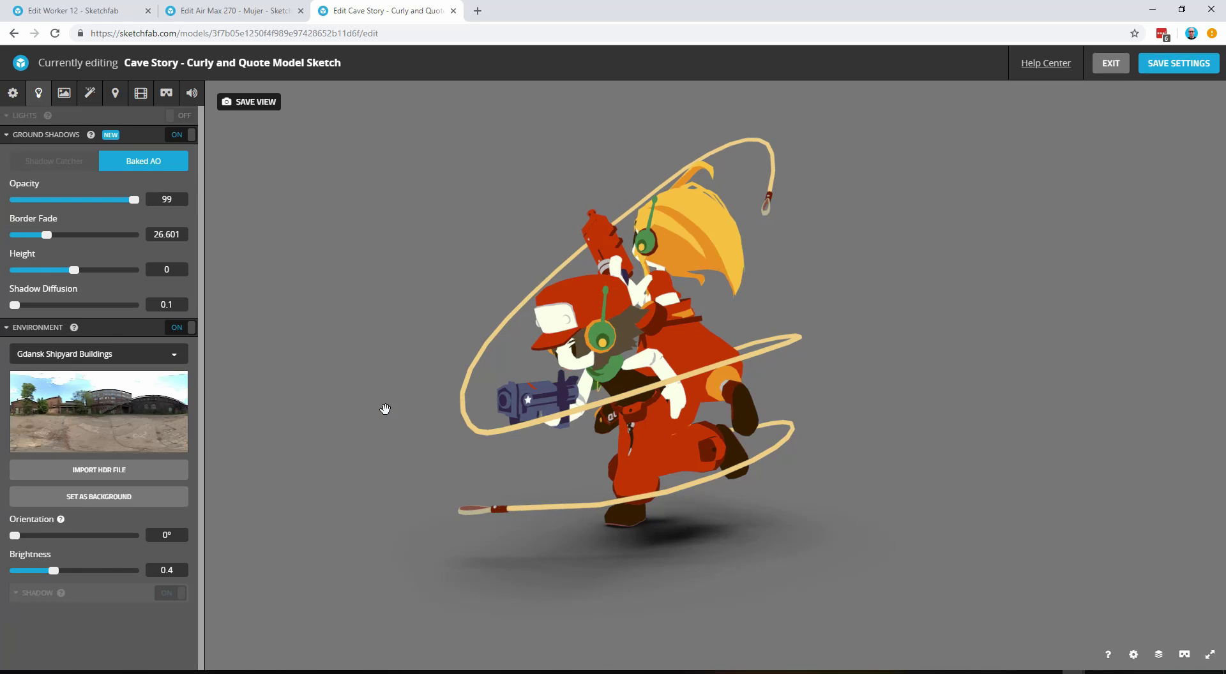
pyautogui.moveTo(383, 408); pyautogui.dragTo(365, 441)
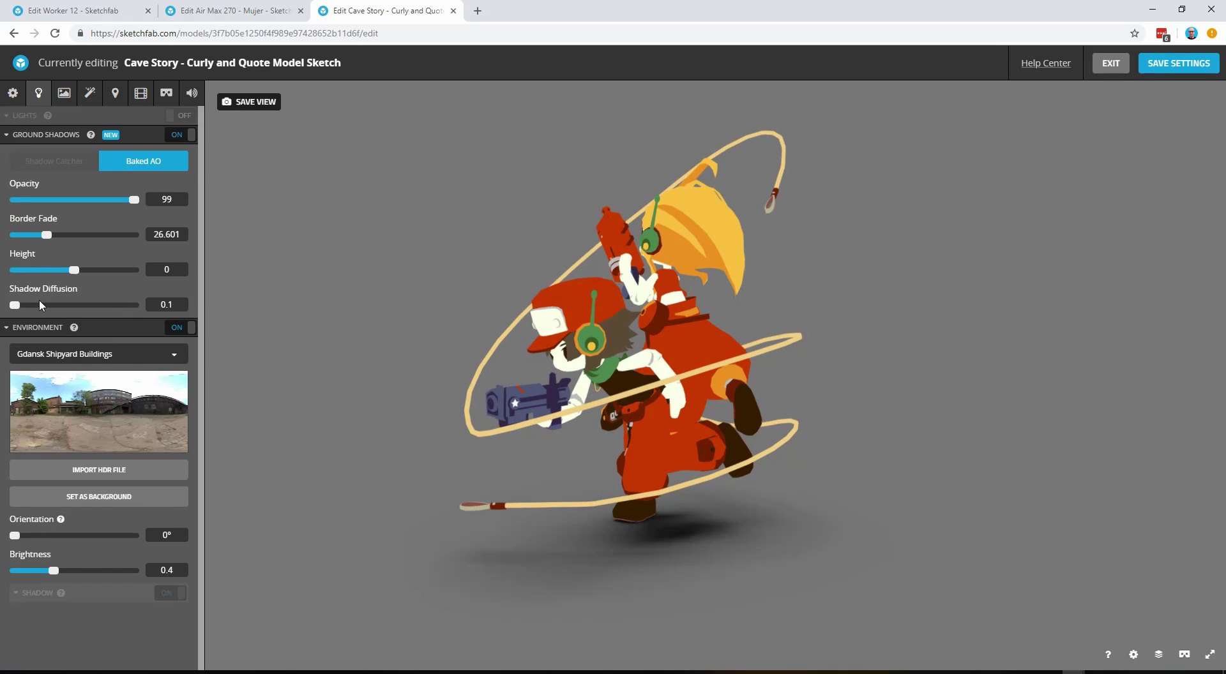
pyautogui.moveTo(20, 308); pyautogui.dragTo(109, 311)
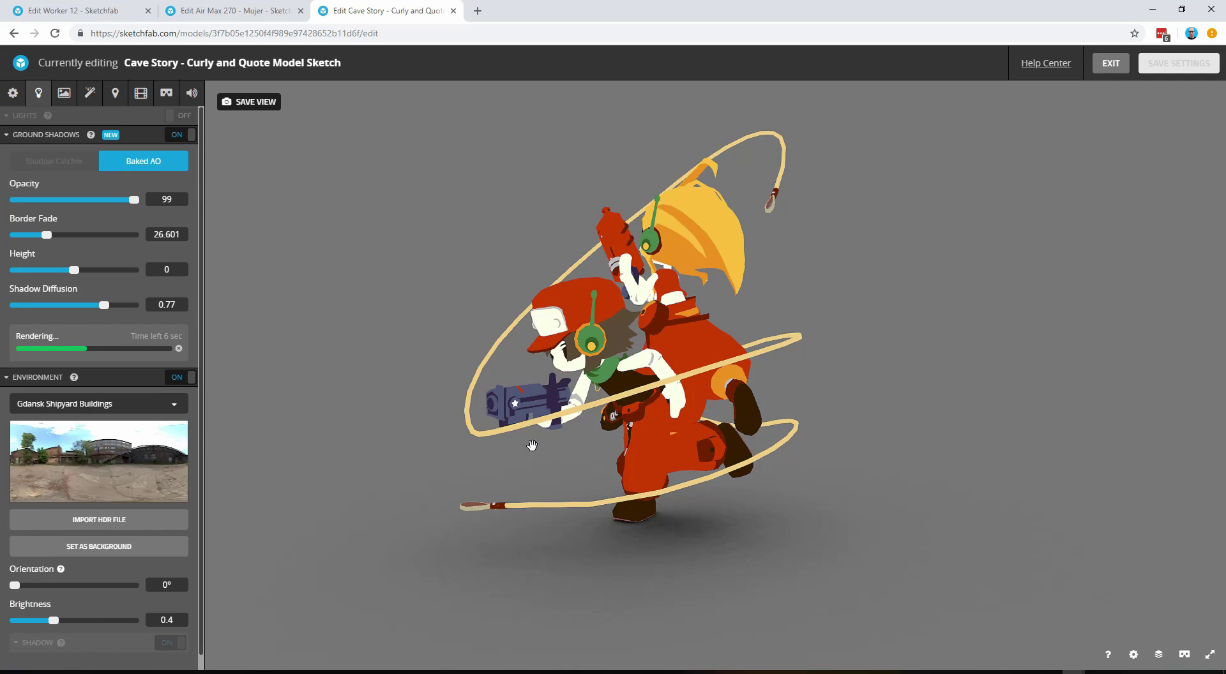
pyautogui.moveTo(569, 472); pyautogui.dragTo(566, 502)
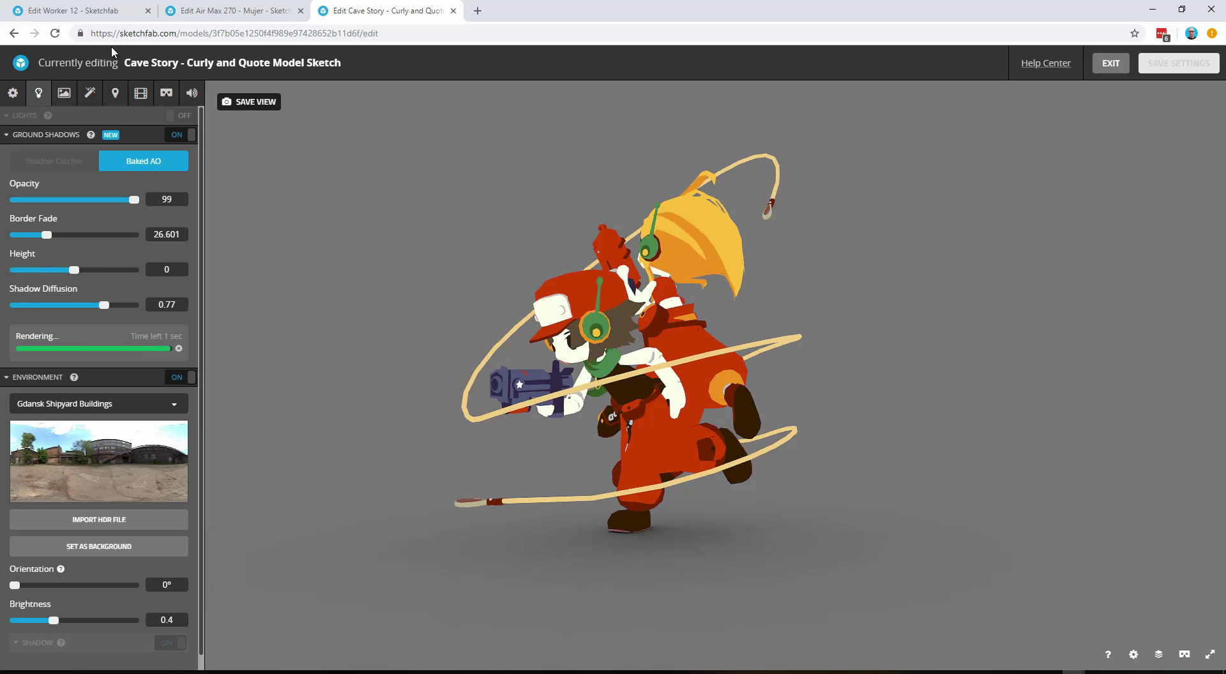
# Step: On the Air Max 270 shoe, compare Baked AO and Shadow Catcher shadows, ending on Baked AO
pyautogui.click(192, 11)
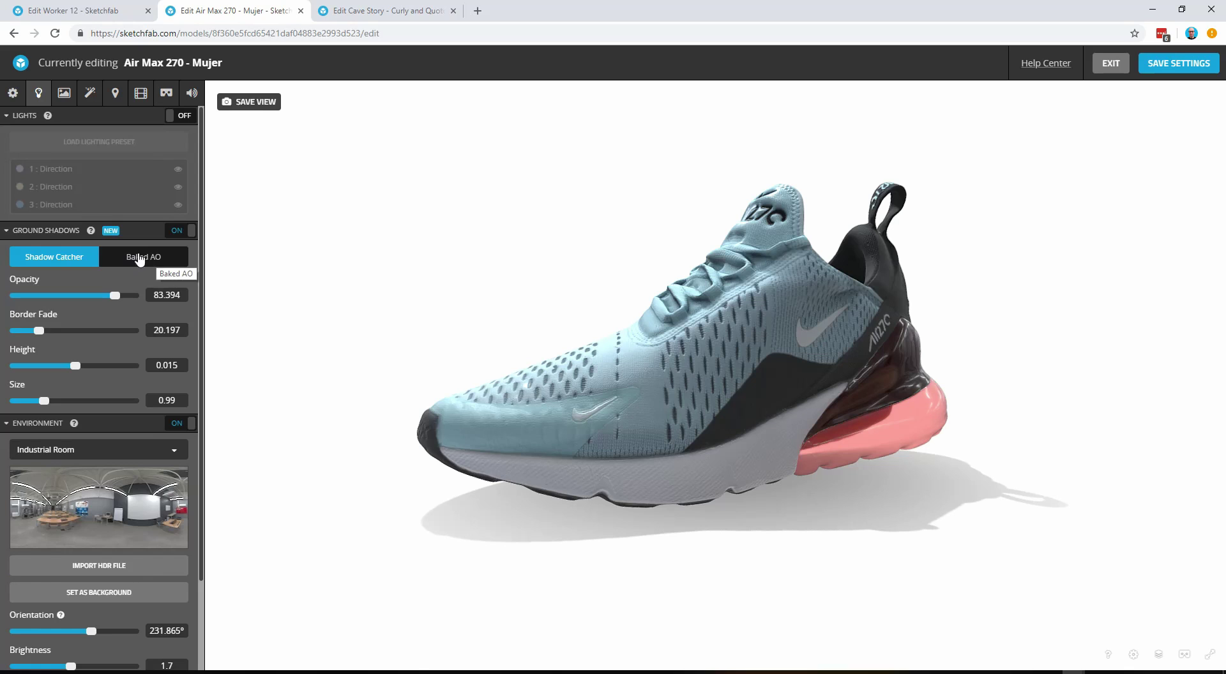
pyautogui.click(142, 258)
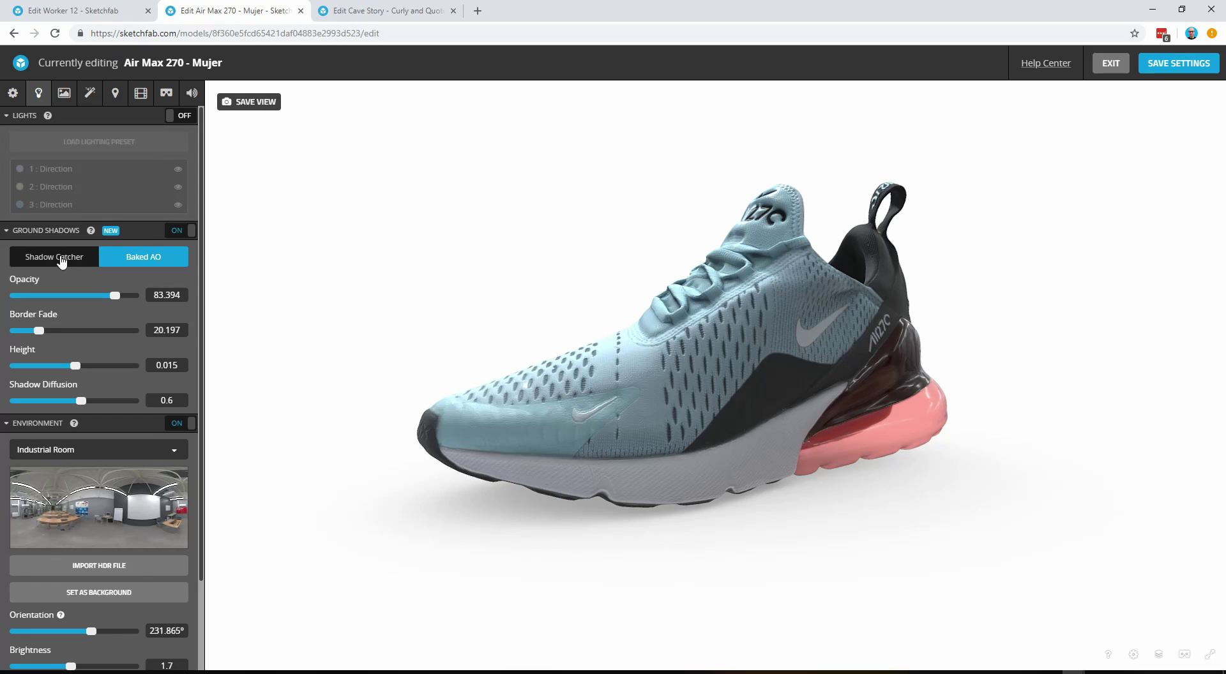
pyautogui.click(61, 262)
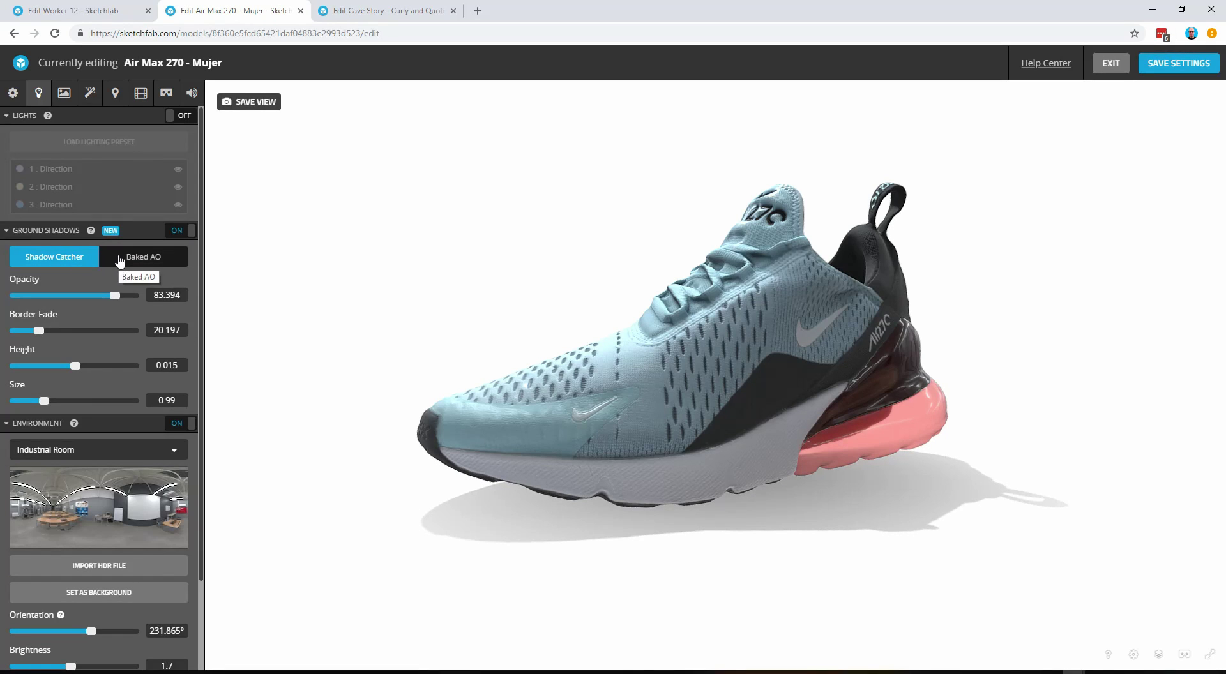
pyautogui.click(119, 259)
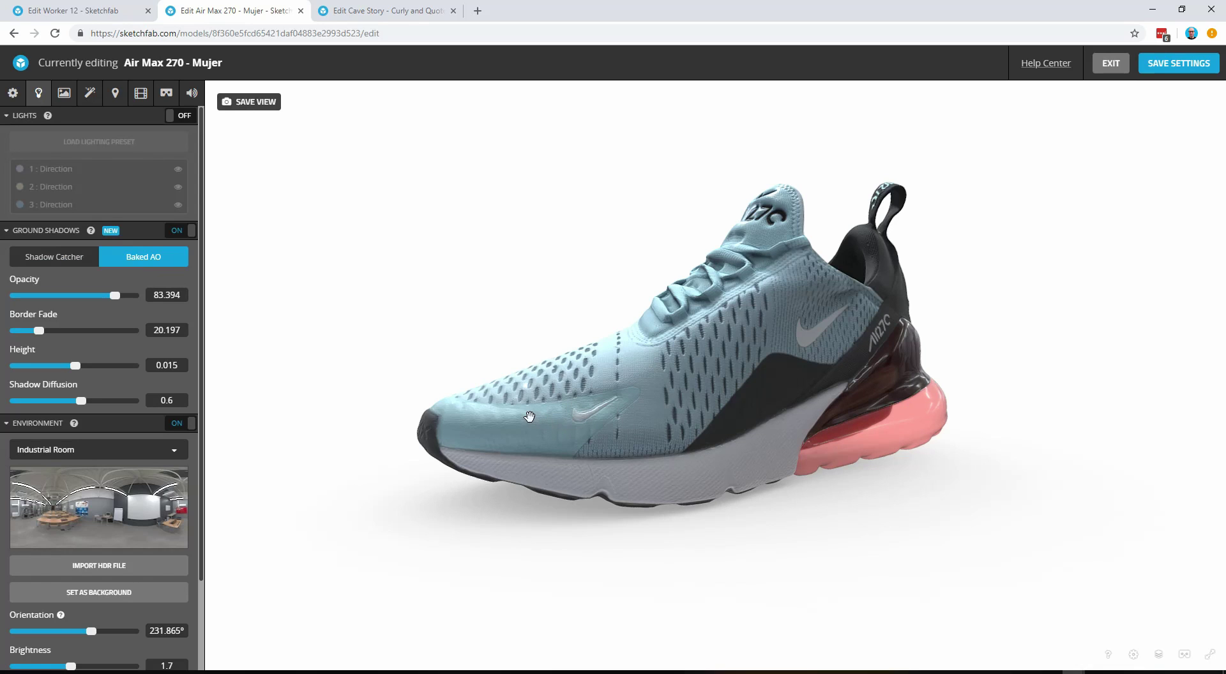
# Step: Open the Worker 12 robot, orbit around it, and rotate the light so its shadow swings left
pyautogui.click(78, 9)
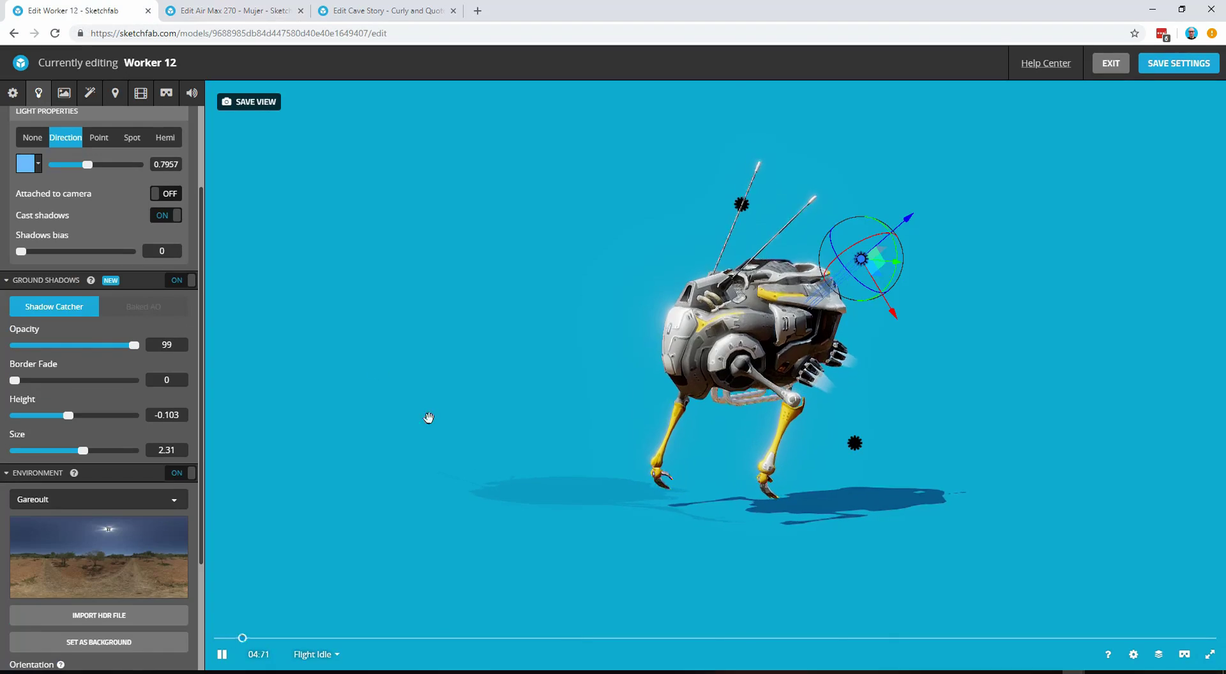
pyautogui.moveTo(603, 424); pyautogui.dragTo(576, 413)
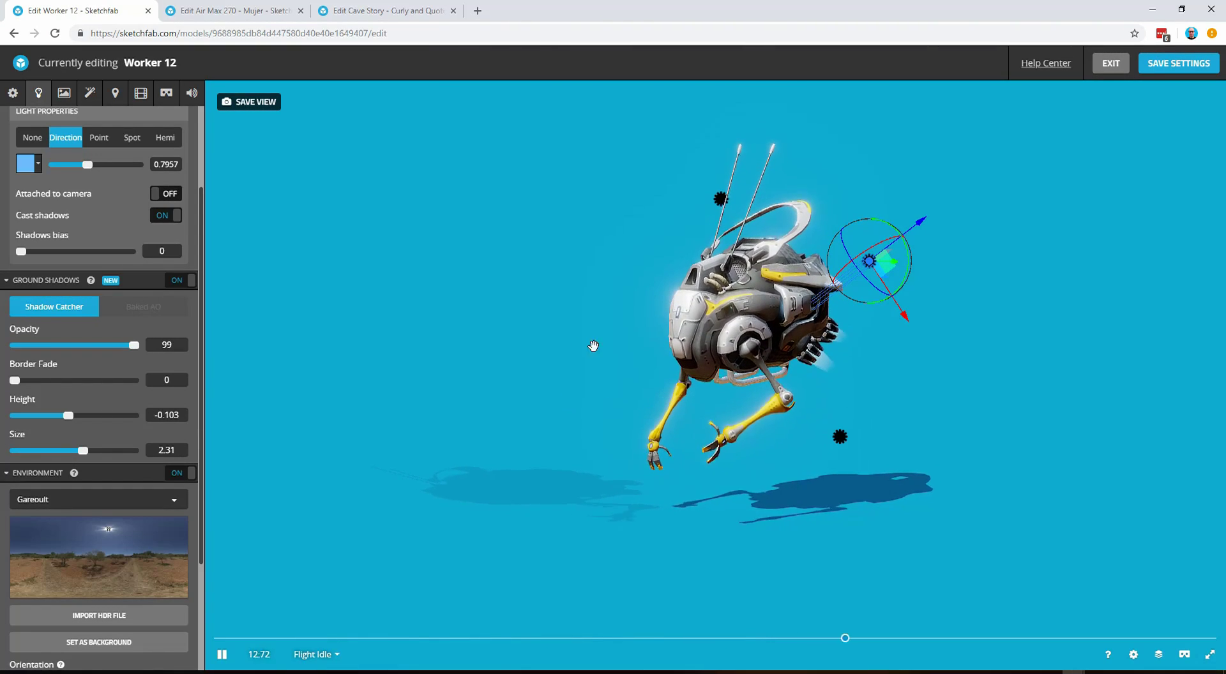
pyautogui.moveTo(584, 375); pyautogui.dragTo(595, 385)
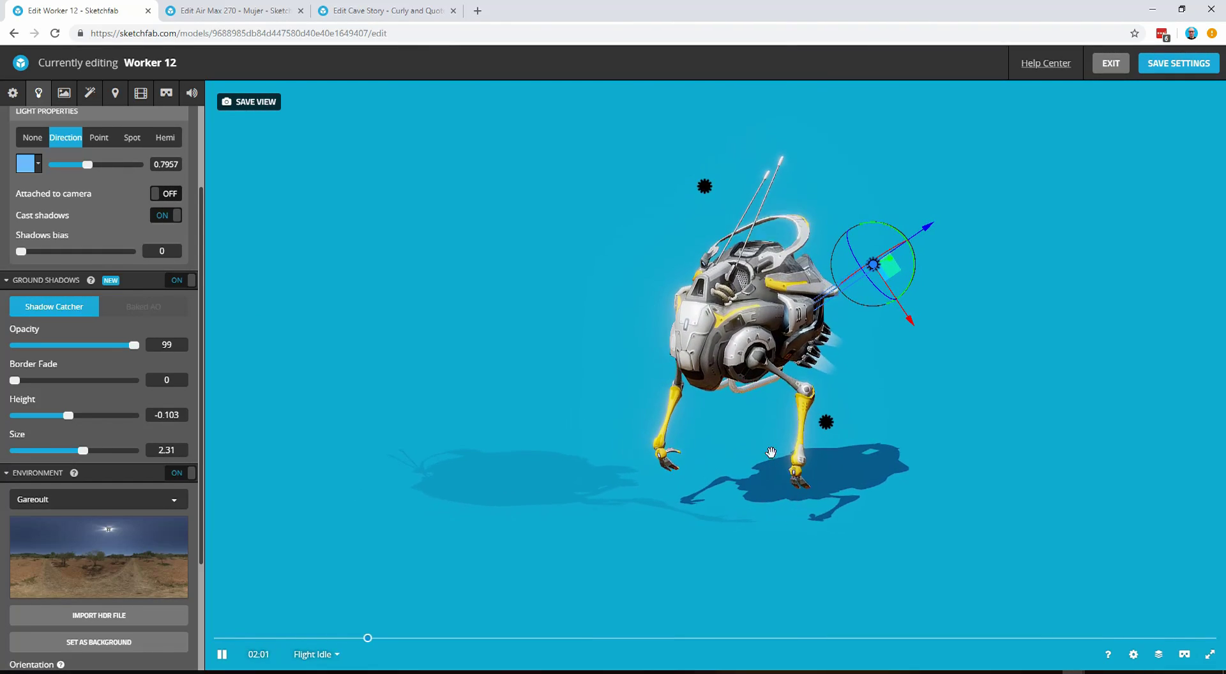
pyautogui.moveTo(668, 542); pyautogui.dragTo(785, 485)
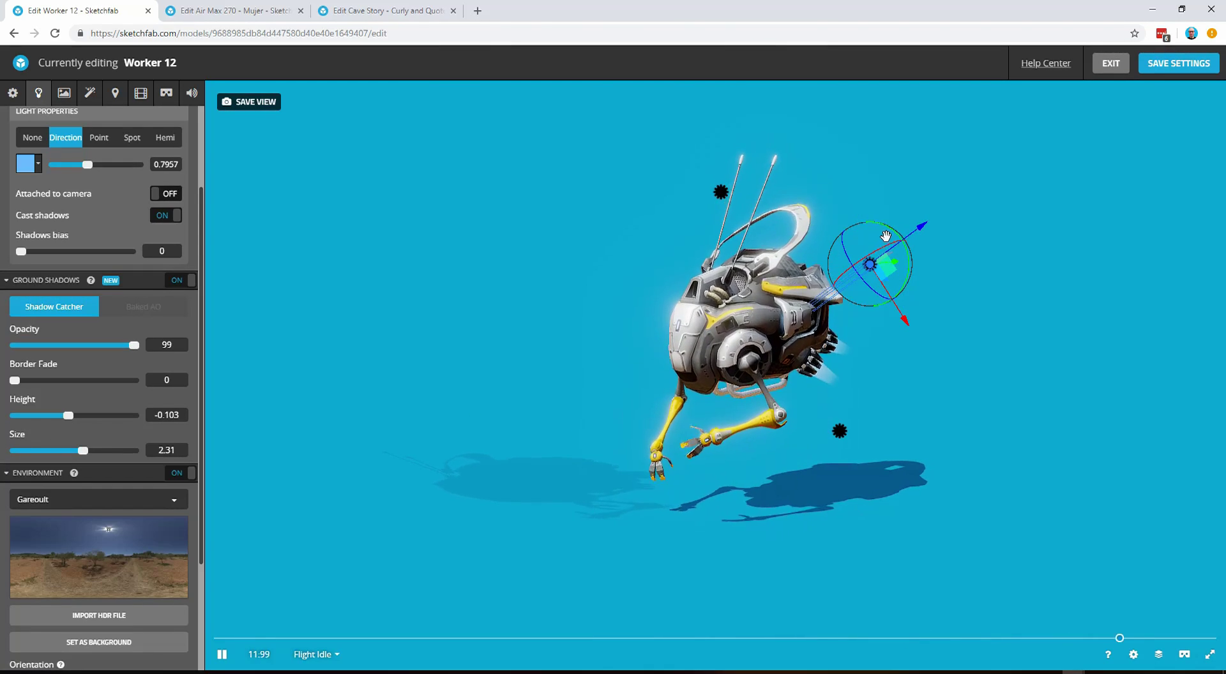
pyautogui.moveTo(885, 236); pyautogui.dragTo(907, 255)
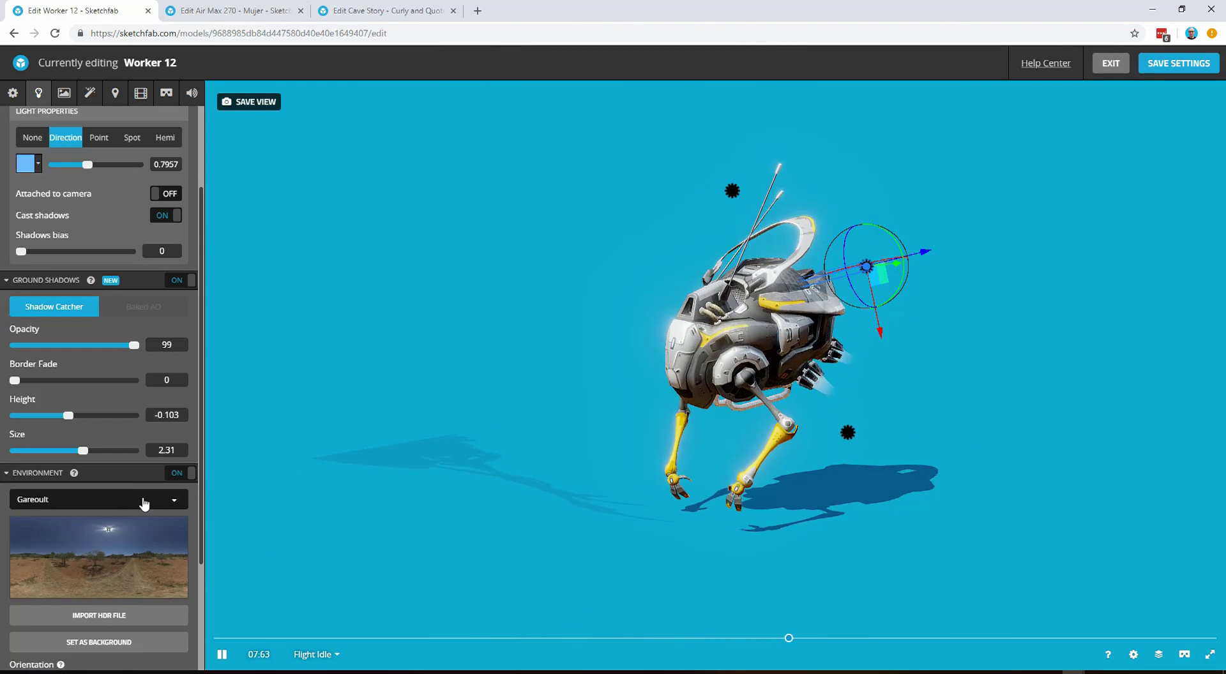
# Step: Set the Worker 12 Shadow Catcher size to 4 and border fade to 26.601
pyautogui.moveTo(83, 451); pyautogui.dragTo(152, 465)
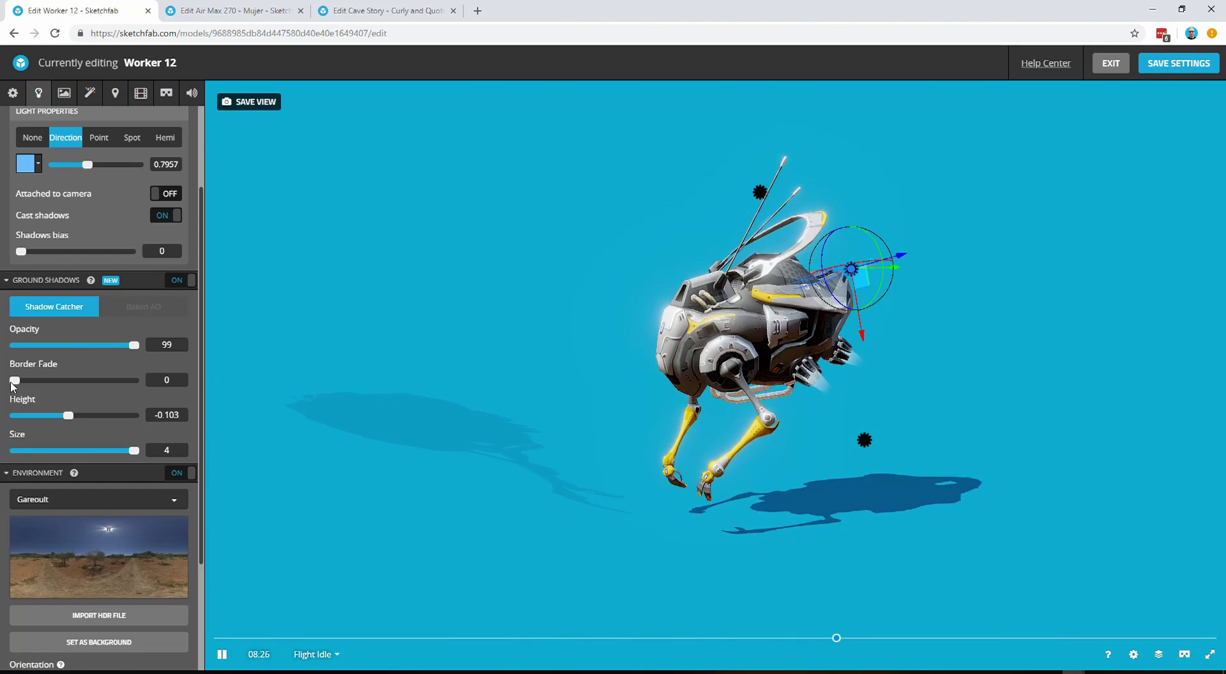
pyautogui.moveTo(13, 381); pyautogui.dragTo(46, 382)
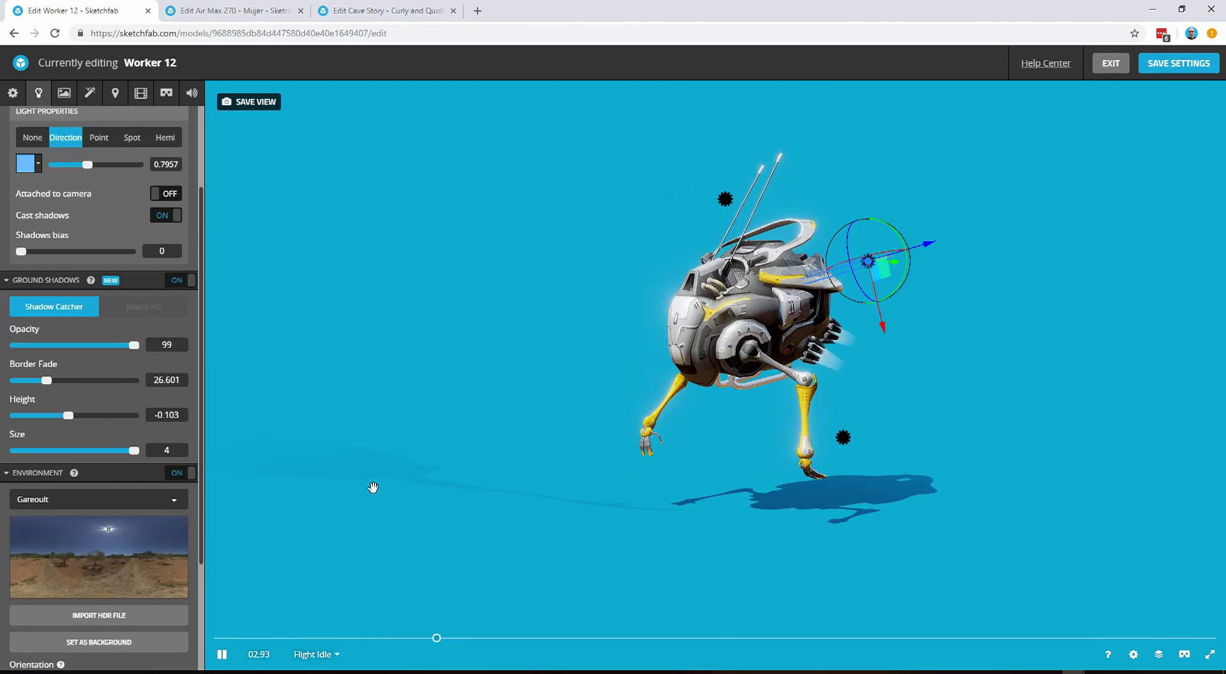
# Step: Raise then lower the Worker 12 ground shadow height, settling at -0.113
pyautogui.moveTo(654, 542); pyautogui.dragTo(624, 553)
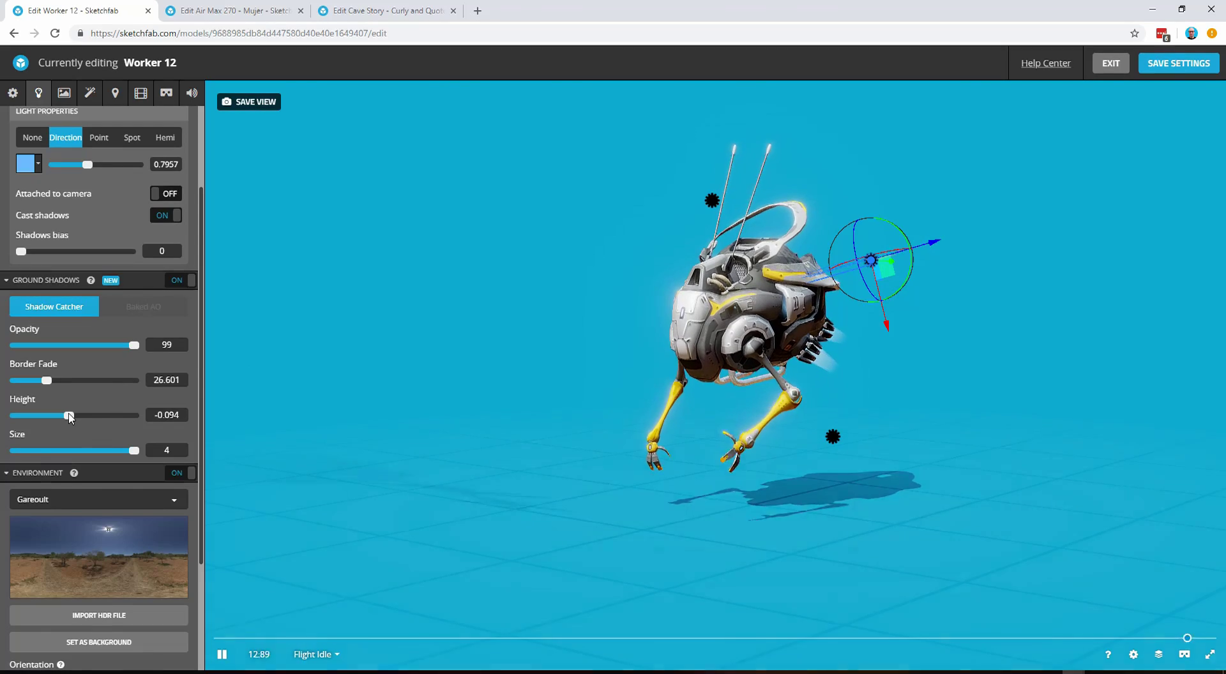
pyautogui.moveTo(70, 418); pyautogui.dragTo(91, 415)
pyautogui.moveTo(504, 470); pyautogui.dragTo(436, 464)
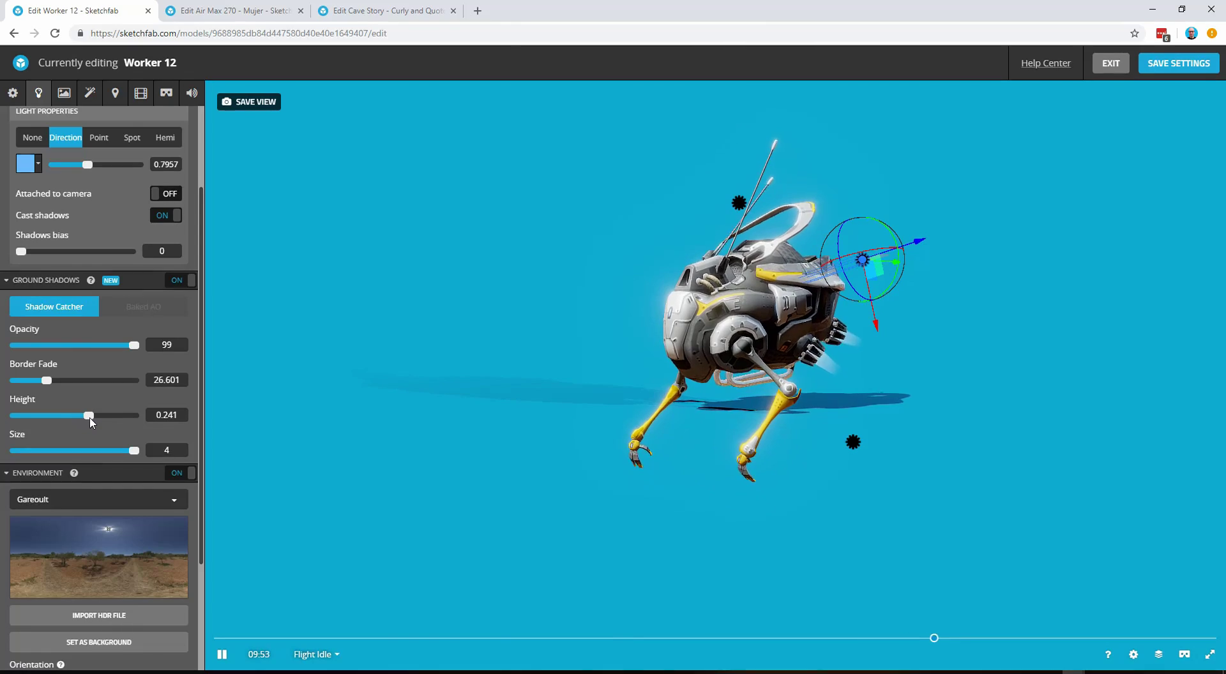
pyautogui.moveTo(88, 416); pyautogui.dragTo(68, 418)
pyautogui.moveTo(542, 362); pyautogui.dragTo(687, 442)
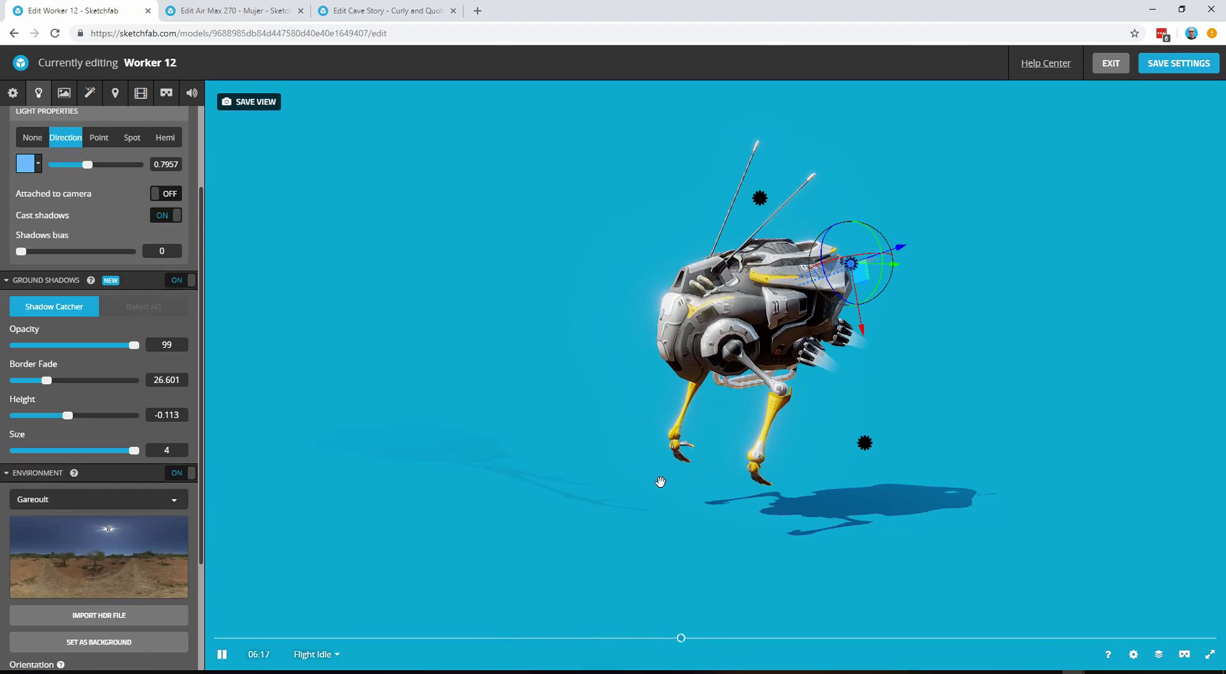
# Step: Back on the Air Max 270 shoe, lower the shadow height to -0.251
pyautogui.click(258, 18)
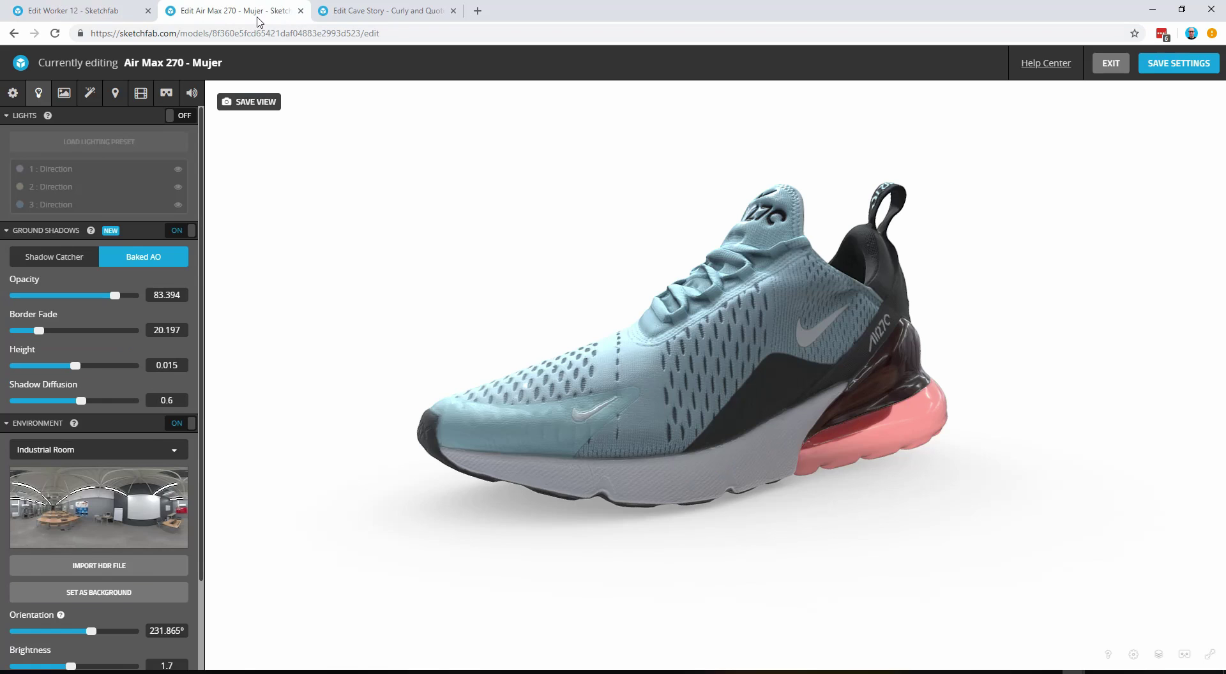
pyautogui.moveTo(487, 395); pyautogui.dragTo(383, 380)
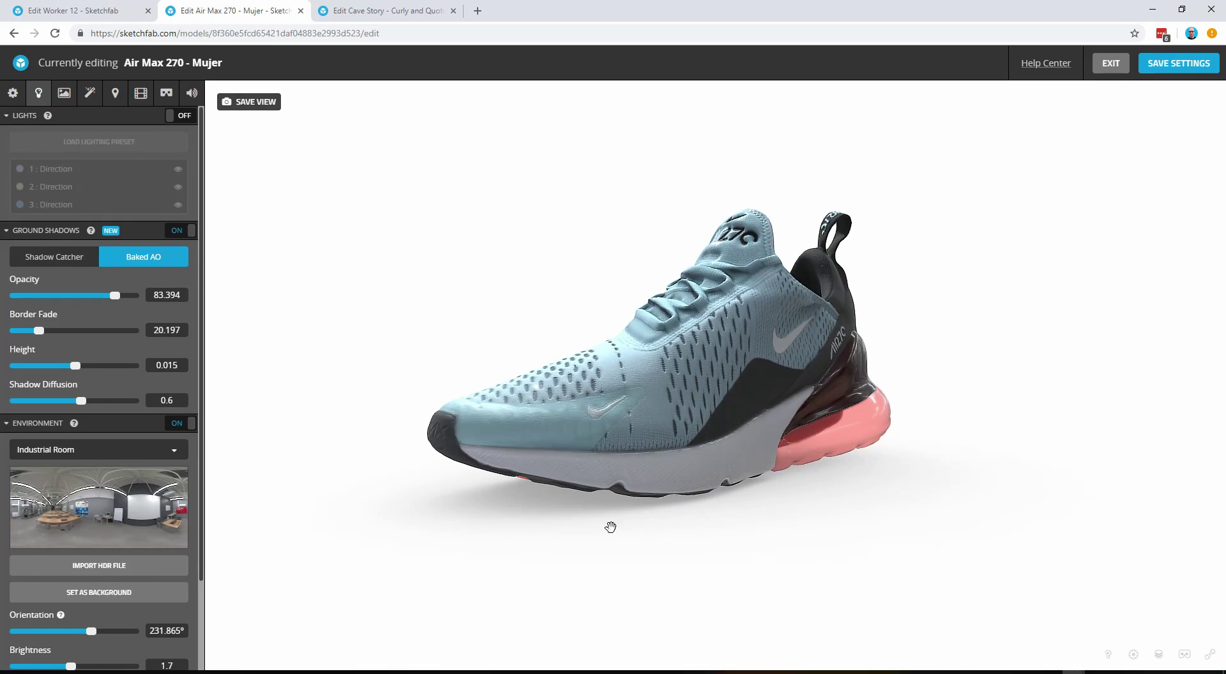
pyautogui.moveTo(76, 368); pyautogui.dragTo(59, 365)
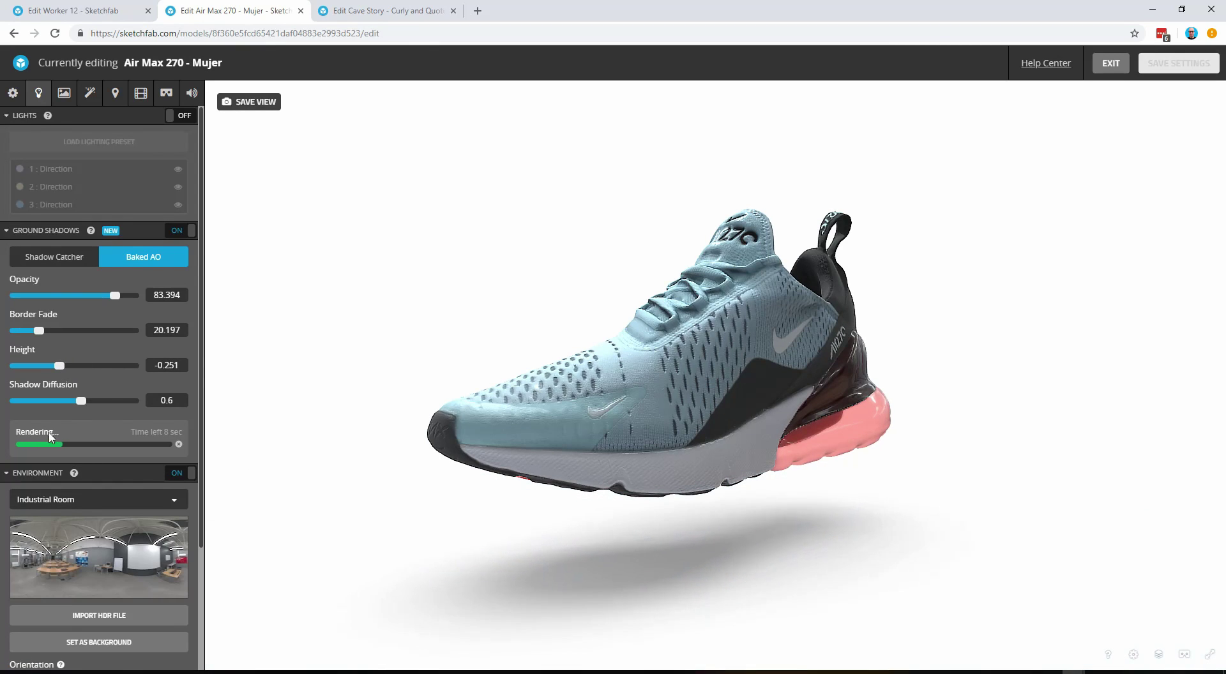
# Step: From a low side view, tighten the shoe's Shadow Diffusion to 0.27
pyautogui.moveTo(605, 568); pyautogui.dragTo(663, 436)
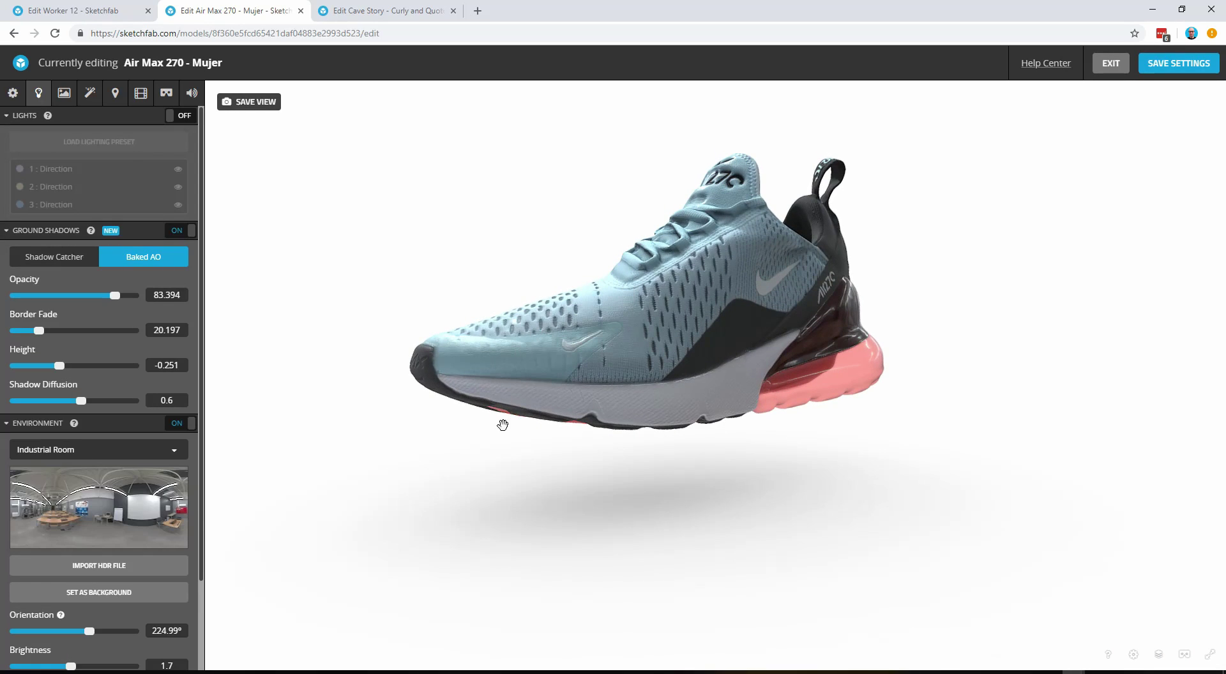
pyautogui.moveTo(503, 424)
pyautogui.mouseDown()
pyautogui.moveTo(546, 422)
pyautogui.moveTo(499, 420)
pyautogui.mouseUp()
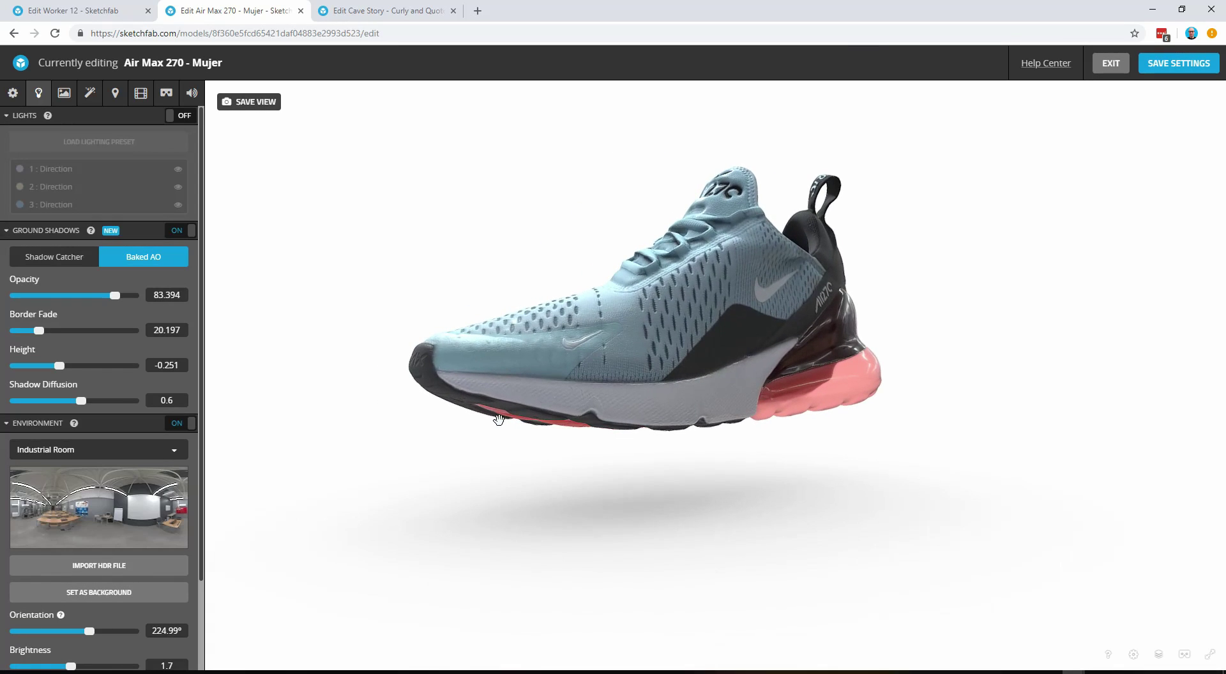
pyautogui.moveTo(81, 403); pyautogui.dragTo(37, 405)
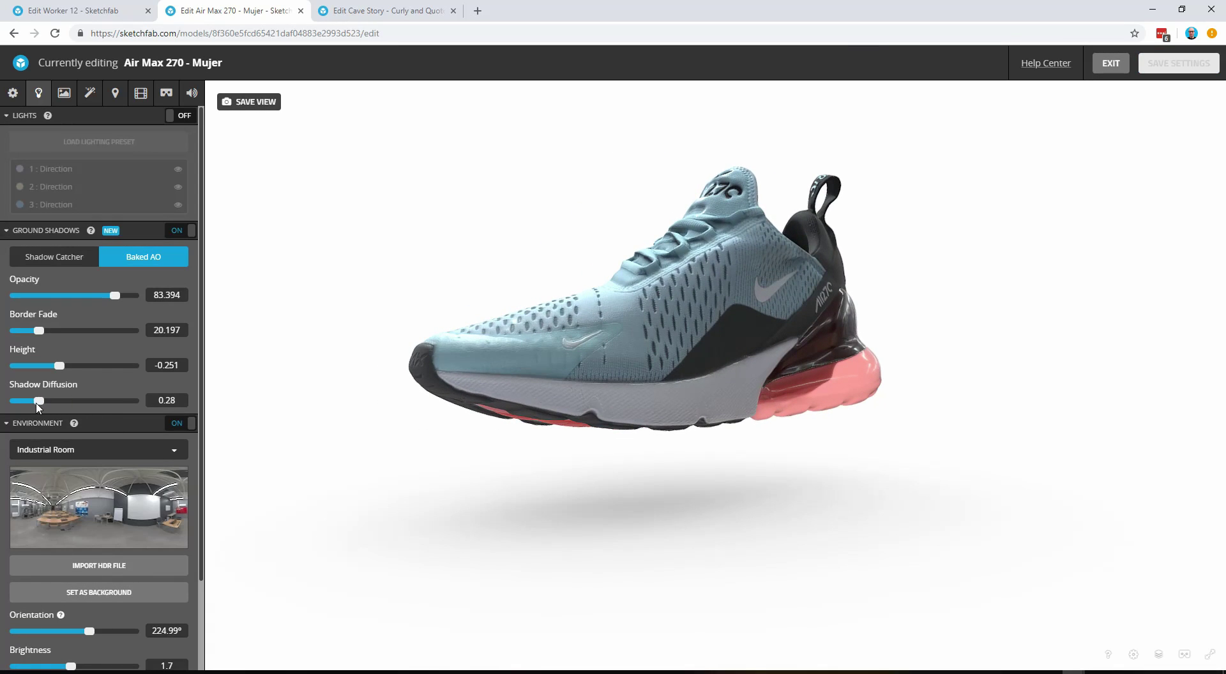